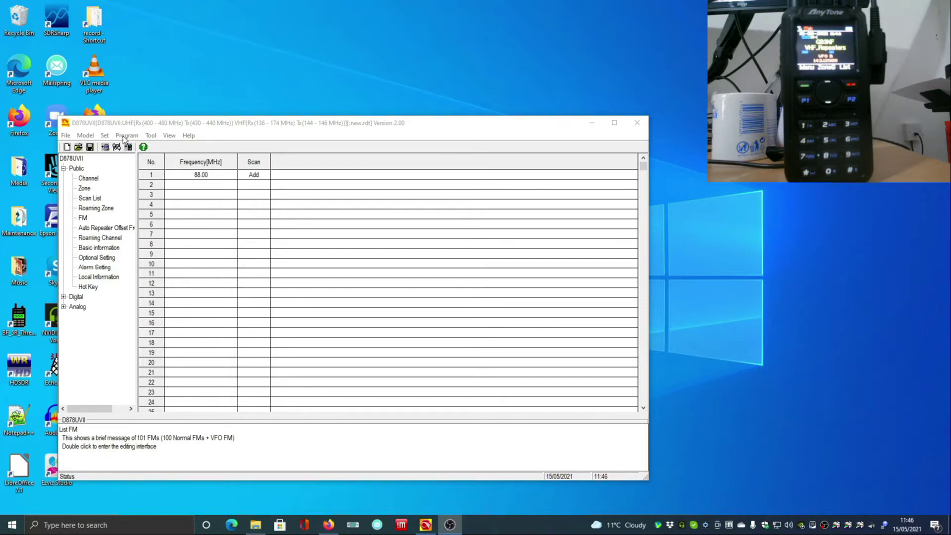
# Set the communication port to COM5.
pyautogui.click(106, 137)
pyautogui.click(124, 150)
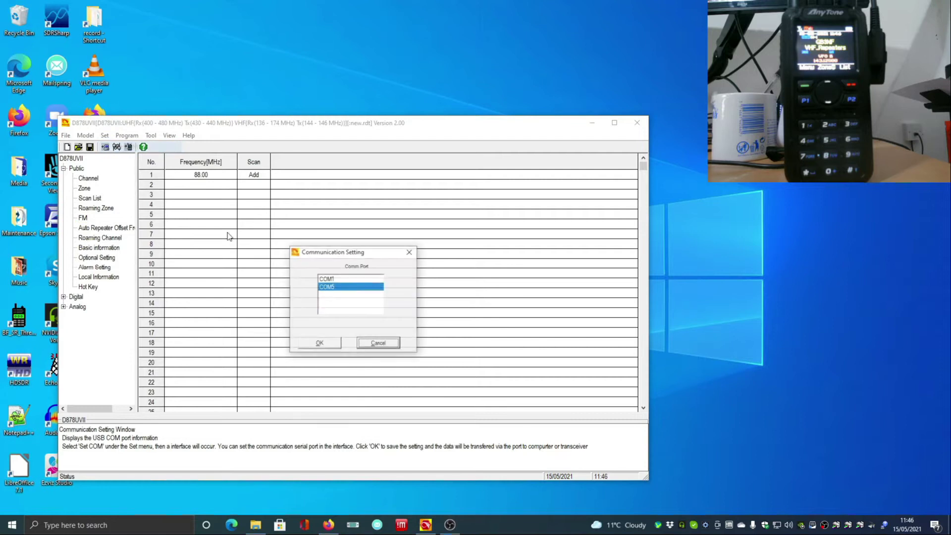
pyautogui.click(318, 346)
# Read the radio's data into the software with only Other Data ticked, skipping contacts.
pyautogui.click(127, 136)
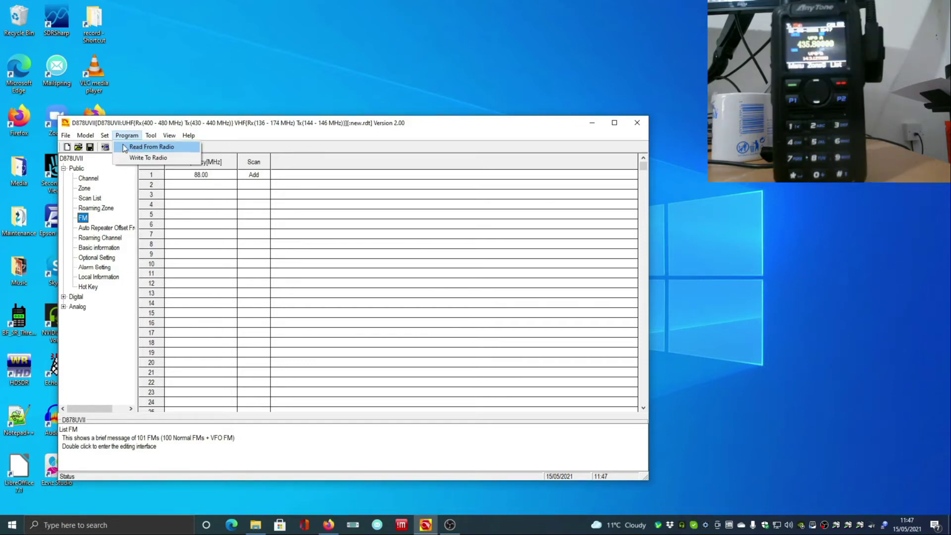
pyautogui.click(125, 147)
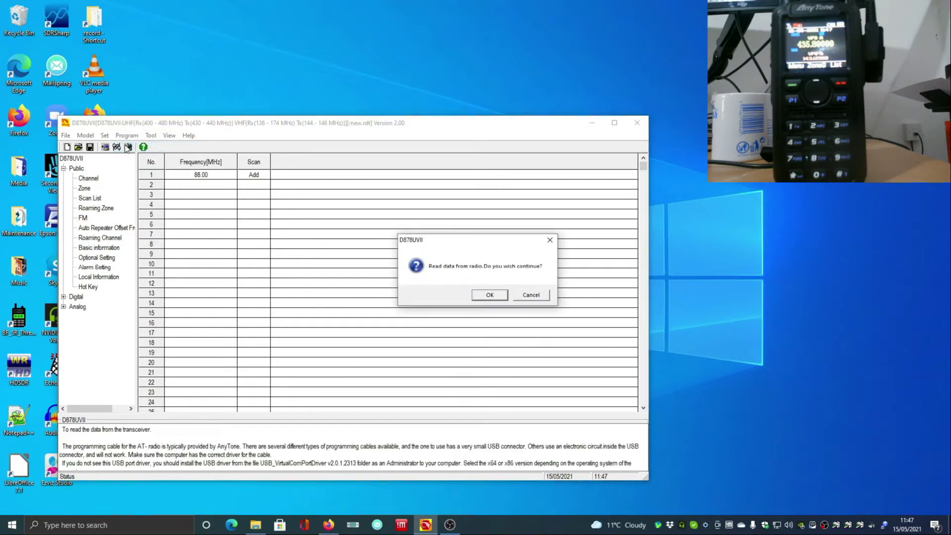
pyautogui.click(489, 295)
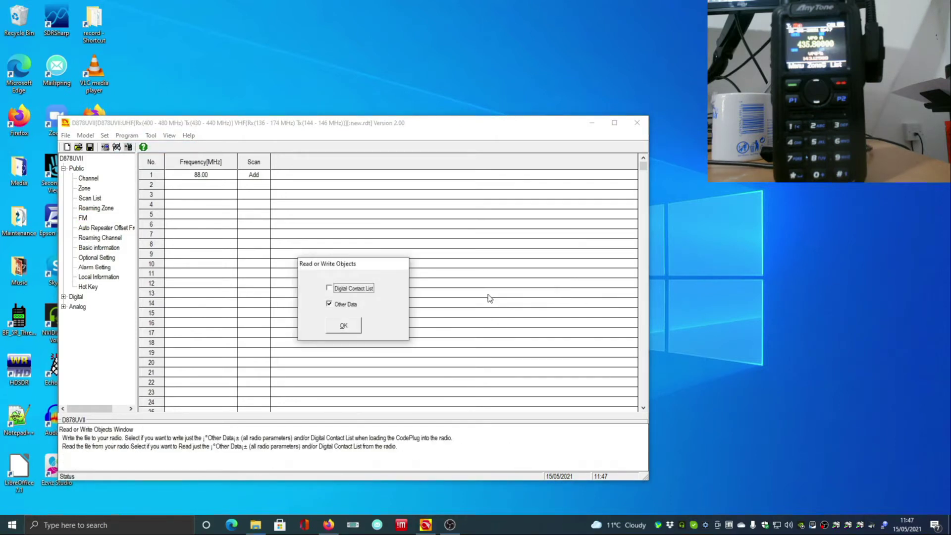
pyautogui.click(353, 328)
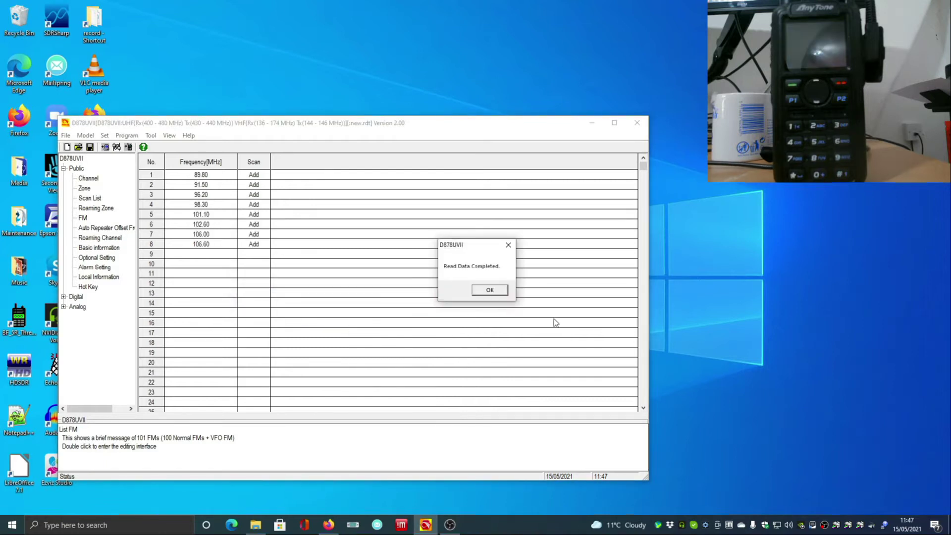
# Dismiss the read-complete message and look over the channel list and scan lists.
pyautogui.click(502, 296)
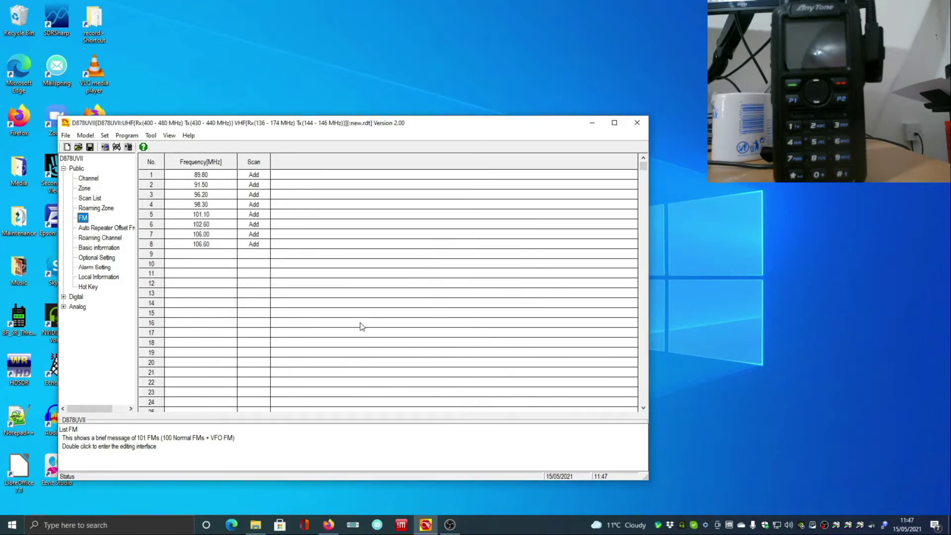
pyautogui.click(91, 180)
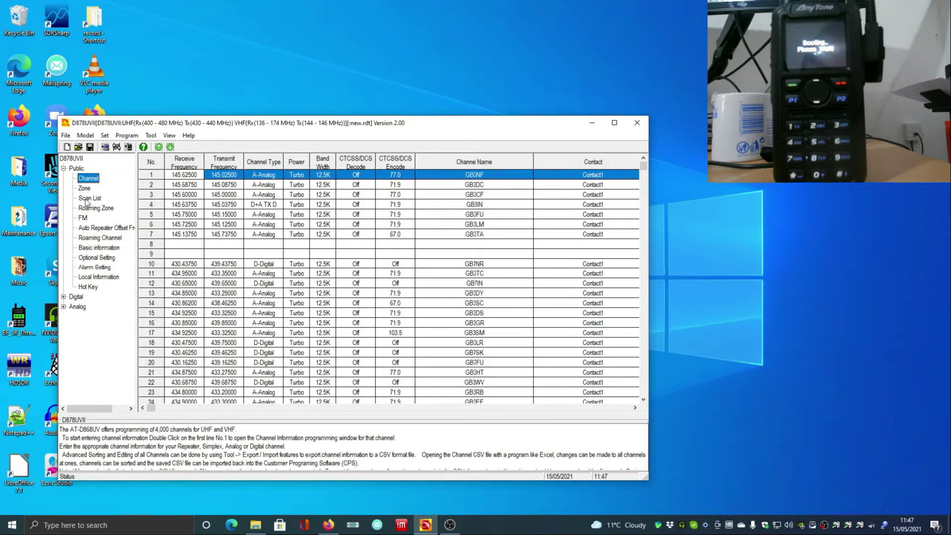
pyautogui.click(90, 198)
# Save the codeplug as 15.05.2021.rdt in the Anytone D778II folder.
pyautogui.click(66, 136)
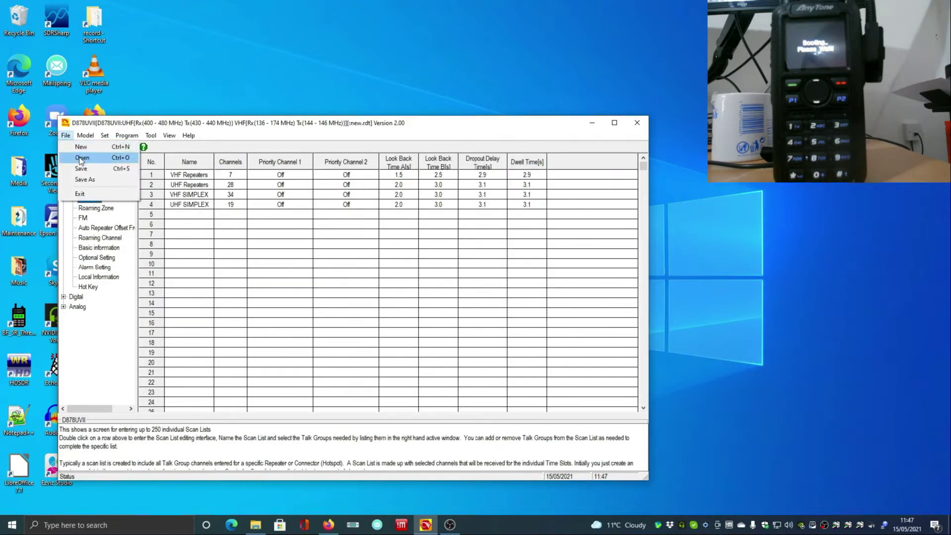
pyautogui.click(85, 179)
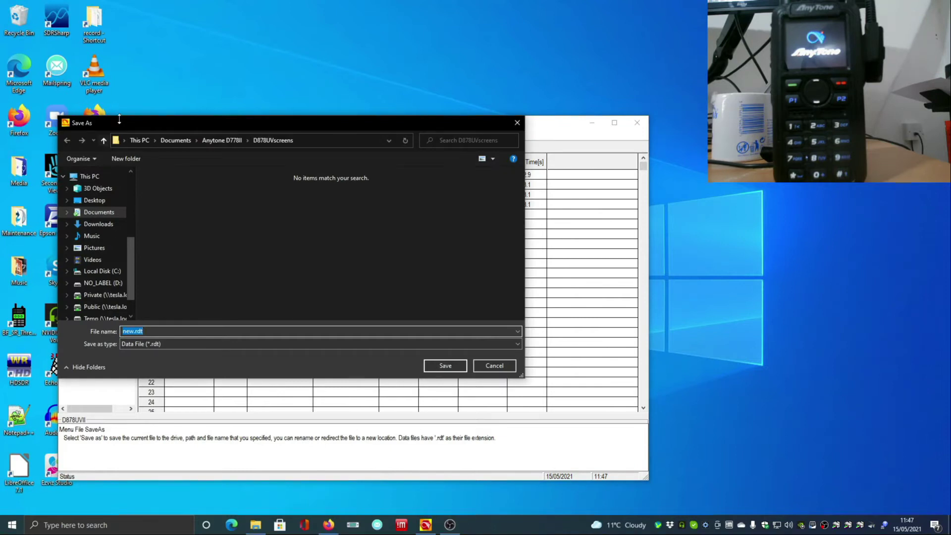
pyautogui.click(205, 142)
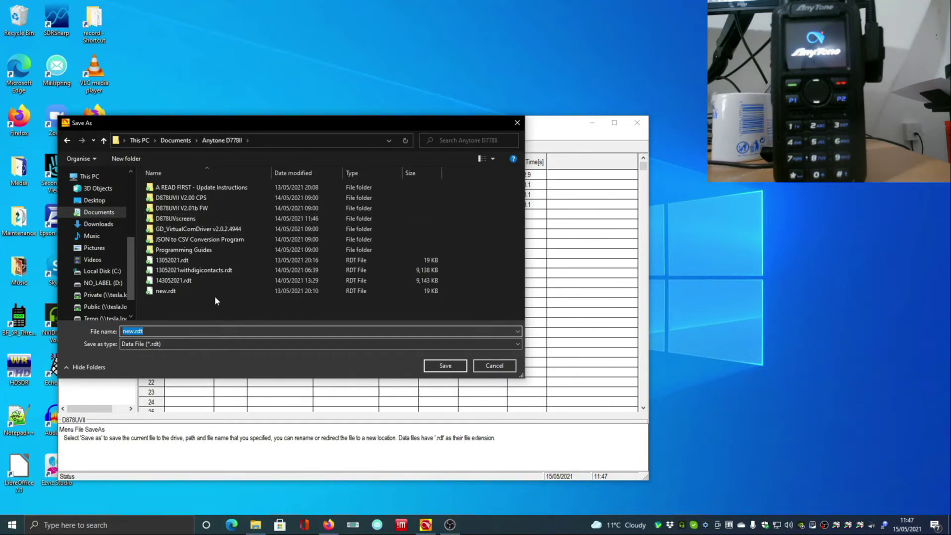
pyautogui.press('Home')
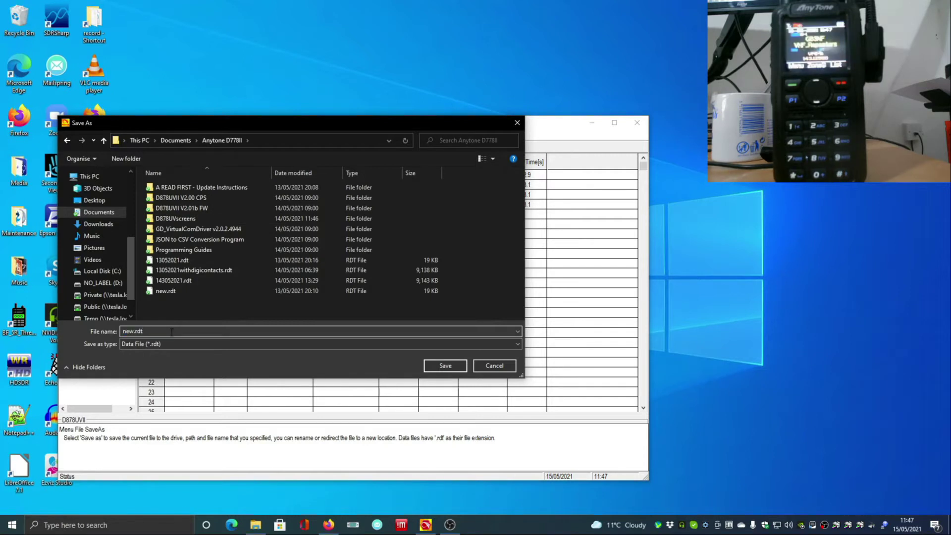
pyautogui.press('Delete')
pyautogui.write('14')
pyautogui.write('5')
pyautogui.write('.05.2021')
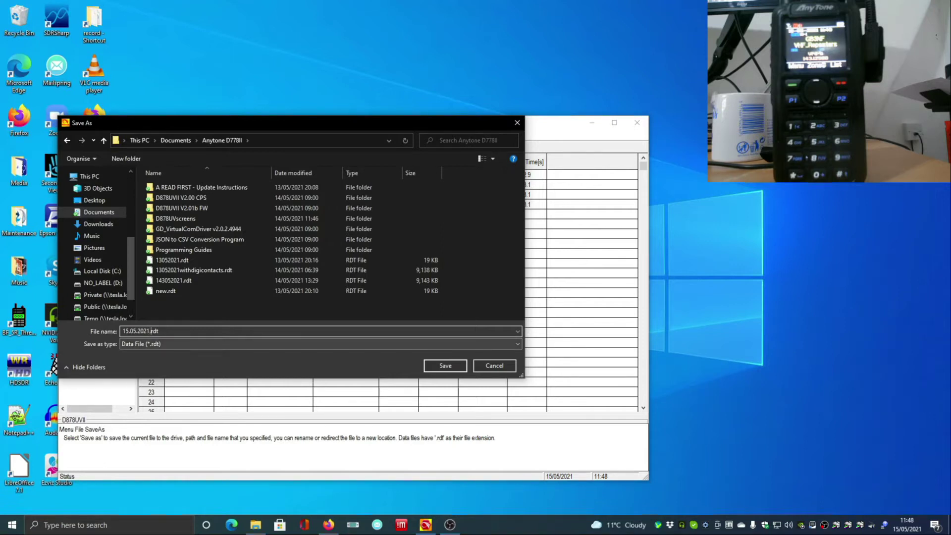
pyautogui.click(453, 370)
pyautogui.click(481, 291)
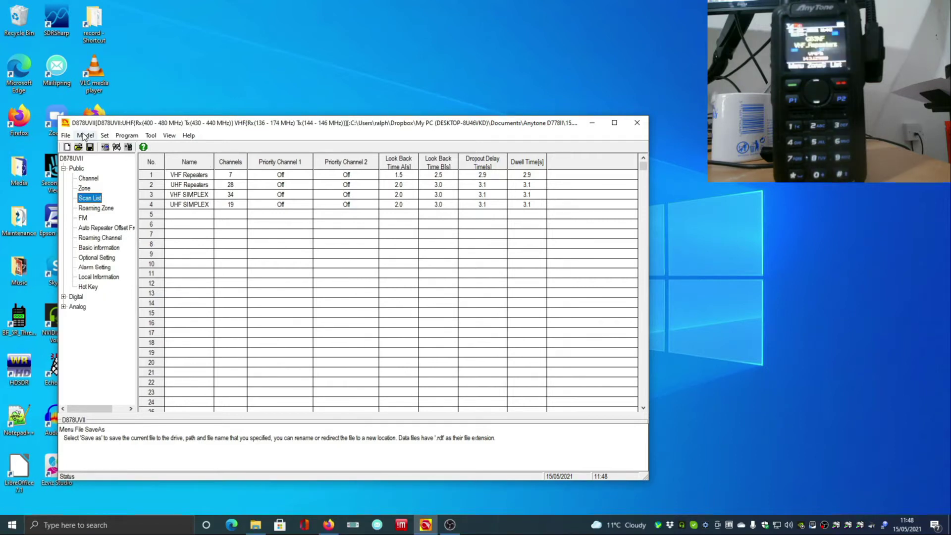
pyautogui.click(150, 135)
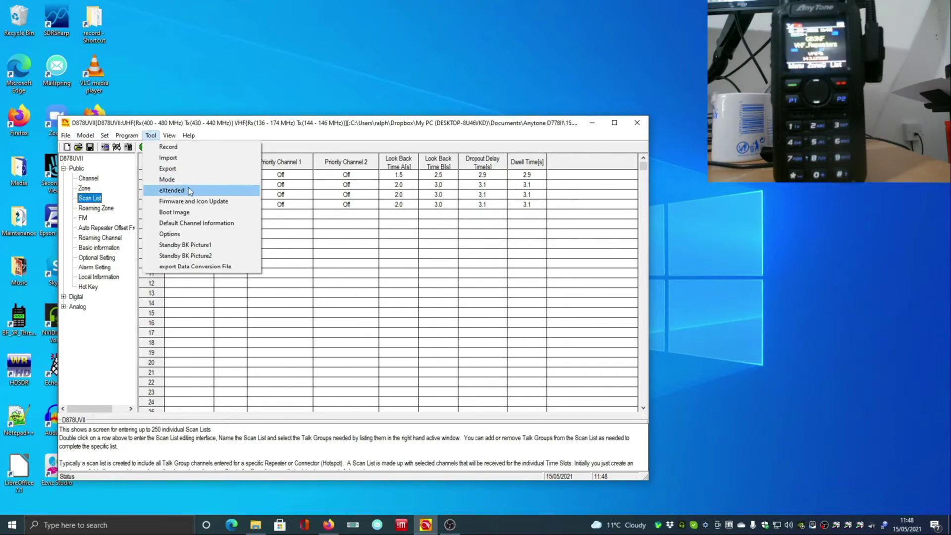
pyautogui.click(206, 202)
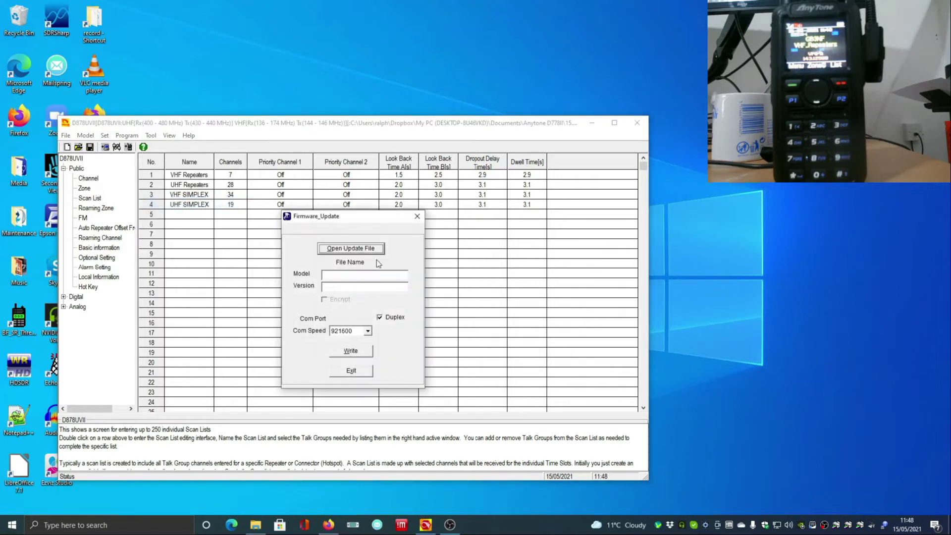
pyautogui.click(372, 248)
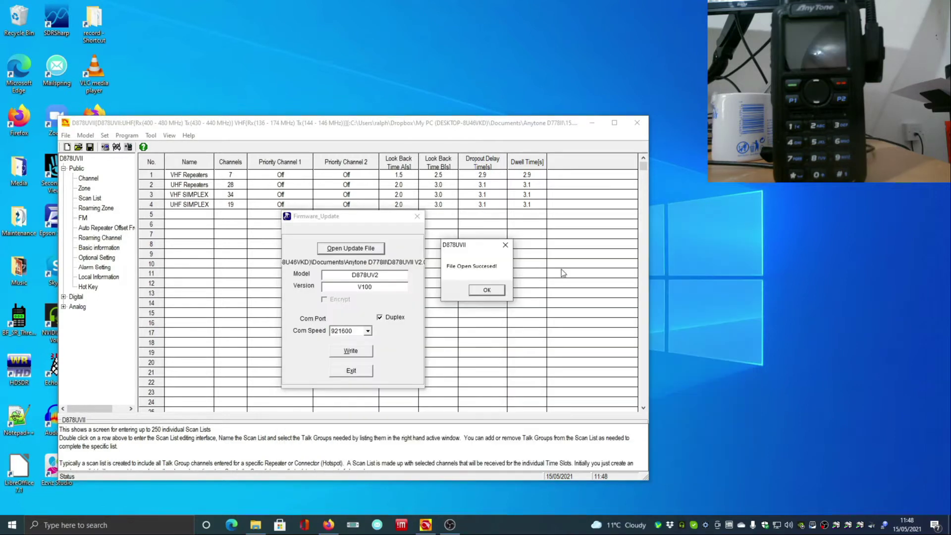
pyautogui.click(479, 290)
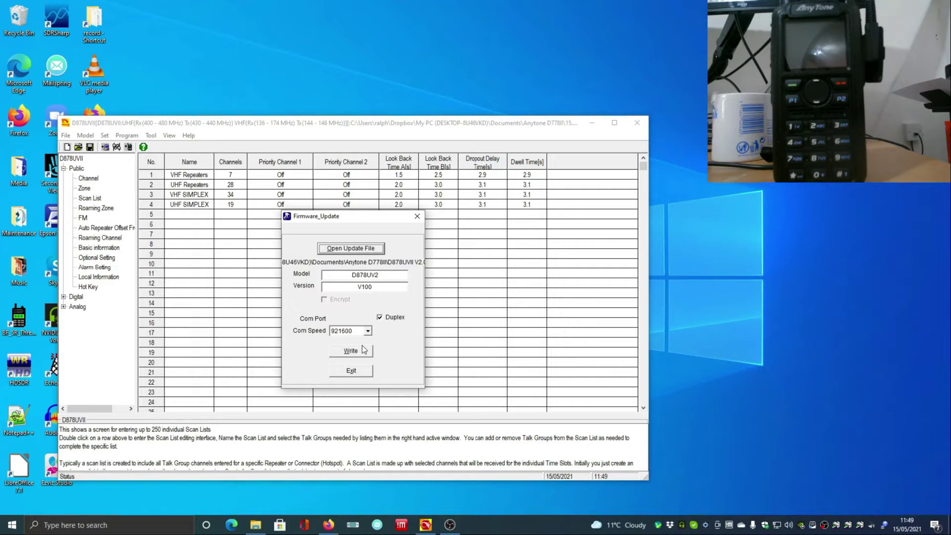
pyautogui.click(351, 372)
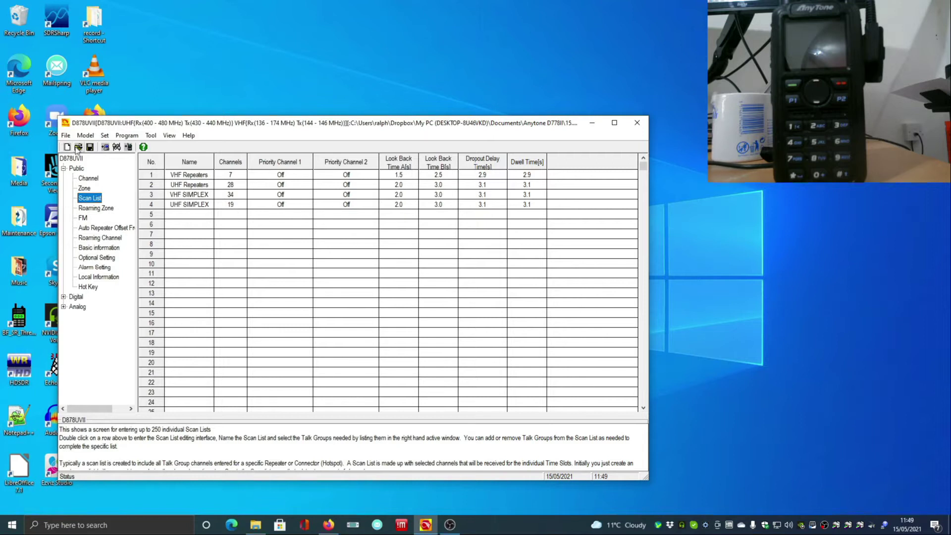
# In Optional Setting power-on options, choose Default Interface, leave the password Off, and set Startup Zone B to VHF Simplex.
pyautogui.doubleClick(96, 257)
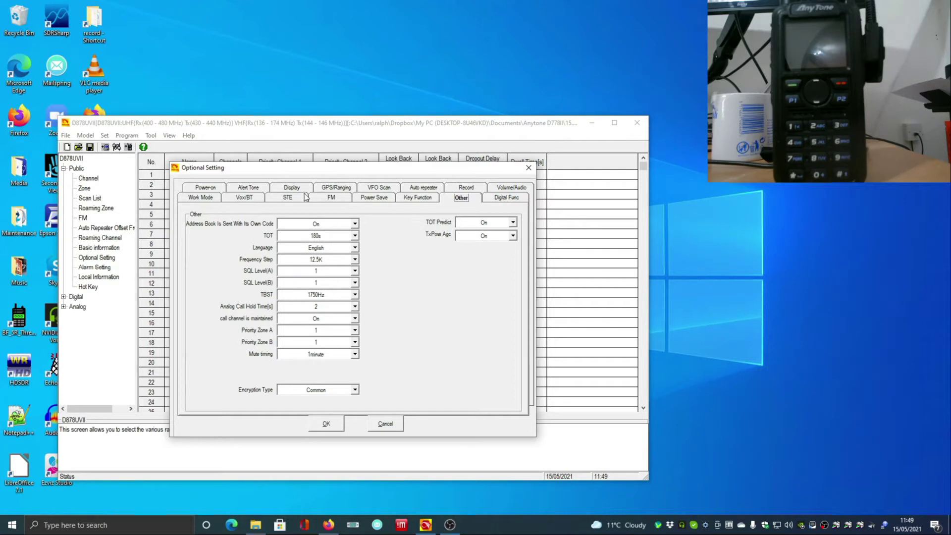
pyautogui.click(220, 189)
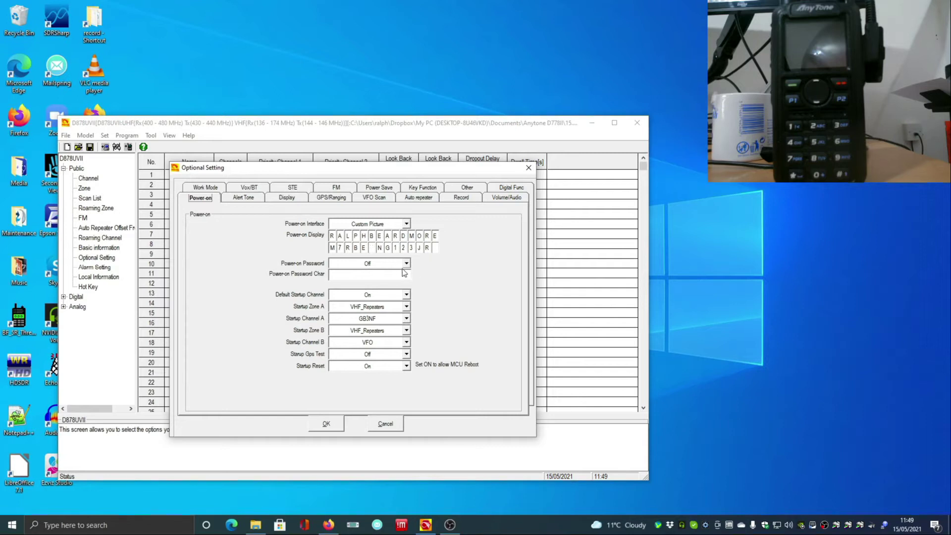
pyautogui.click(406, 224)
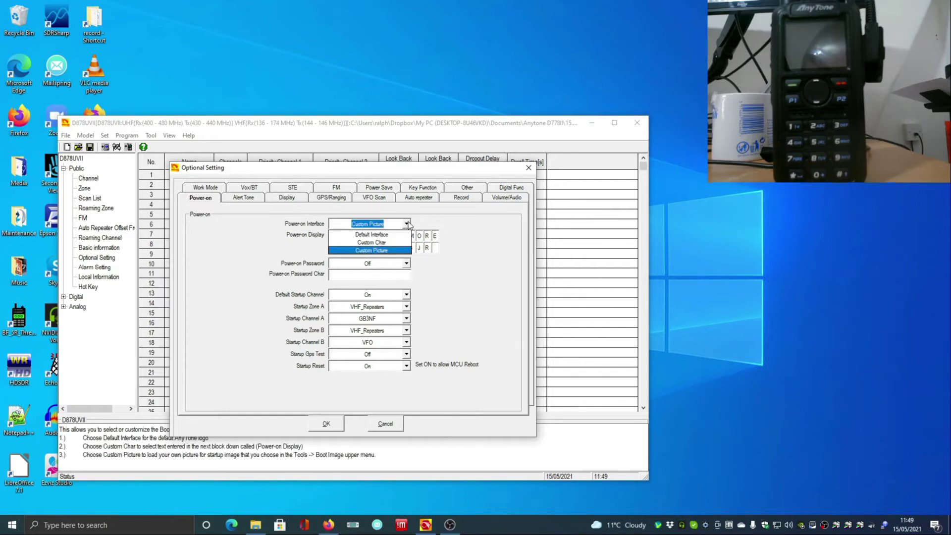
pyautogui.click(407, 223)
pyautogui.click(407, 224)
pyautogui.click(398, 236)
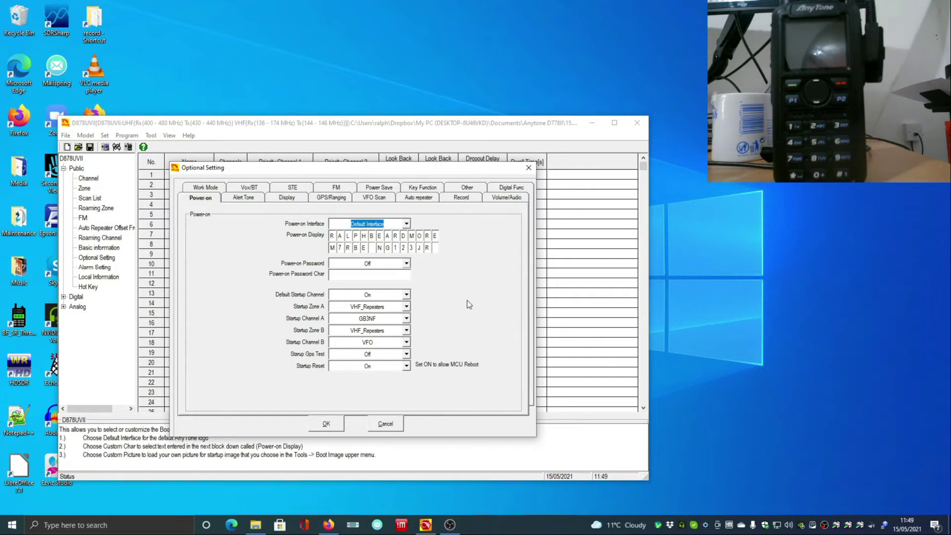
pyautogui.click(405, 264)
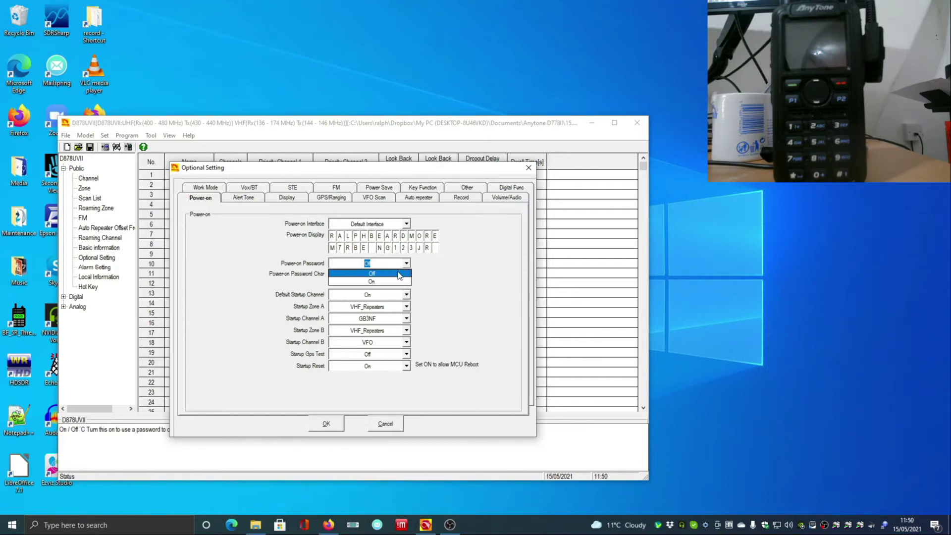
pyautogui.click(399, 276)
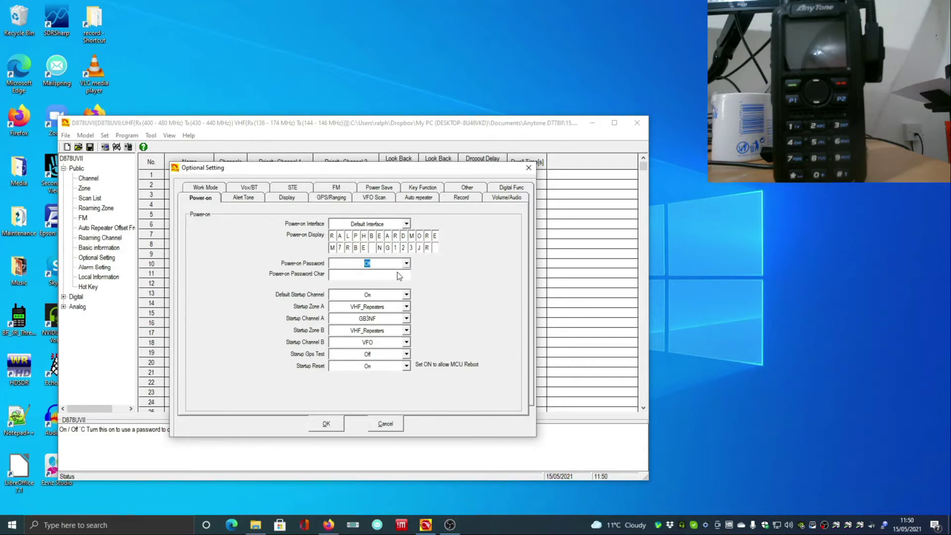
pyautogui.click(406, 331)
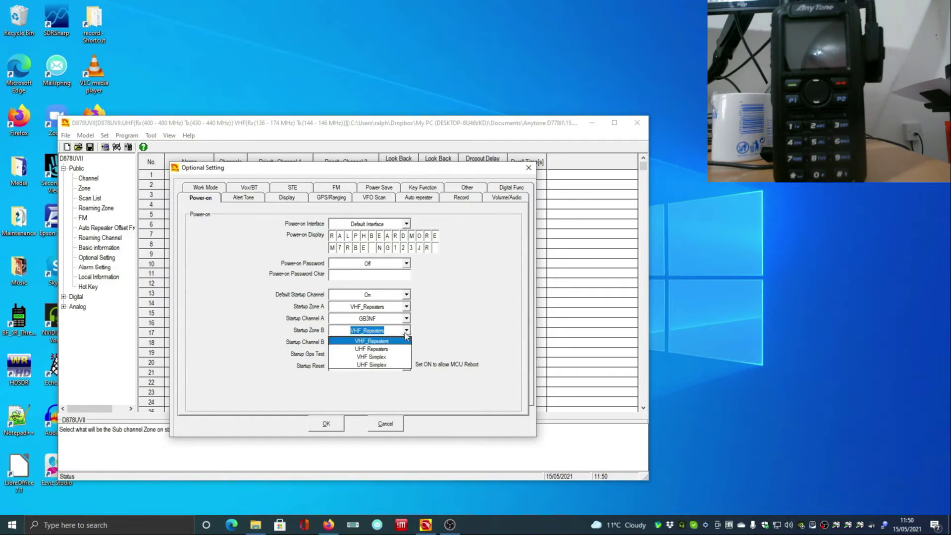
pyautogui.click(391, 358)
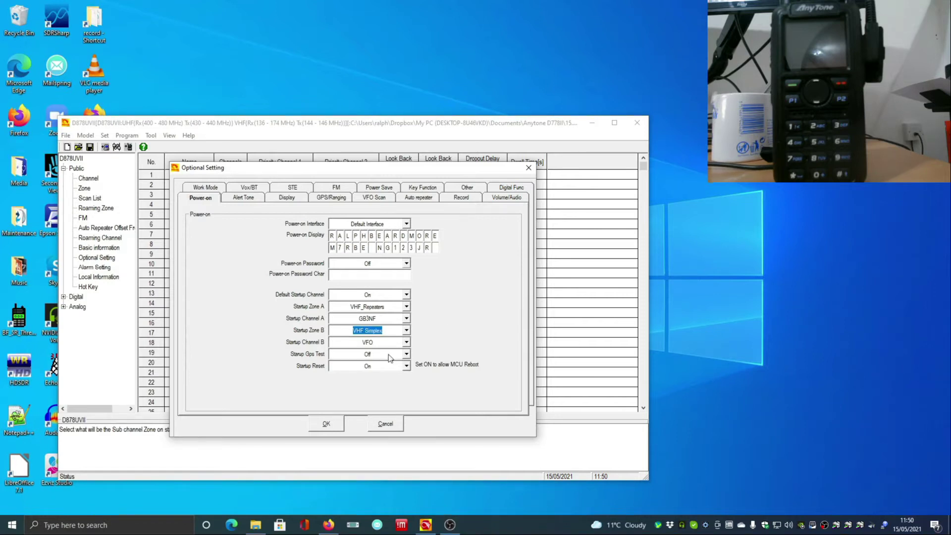
# Look over the Alert Tone and Display tabs (Brightness 5, backlight 20s).
pyautogui.click(246, 199)
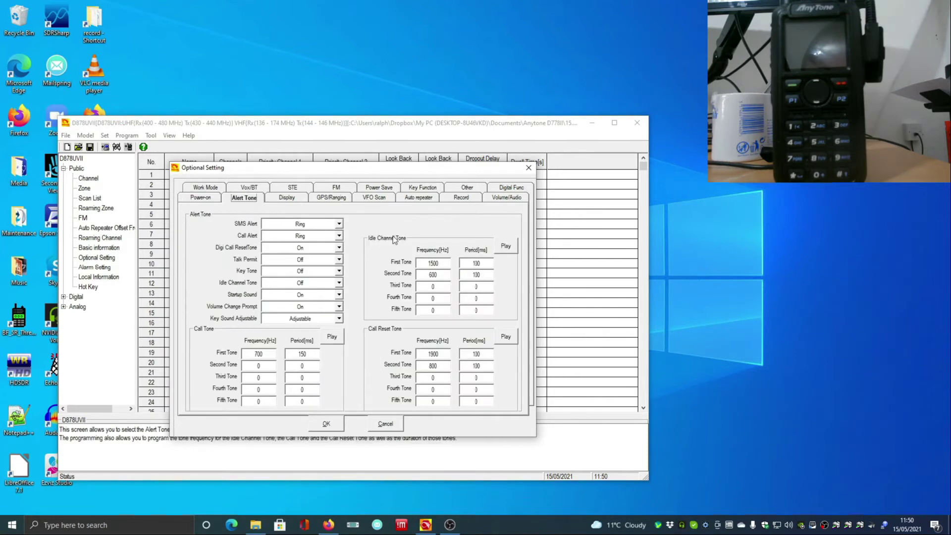
pyautogui.click(286, 198)
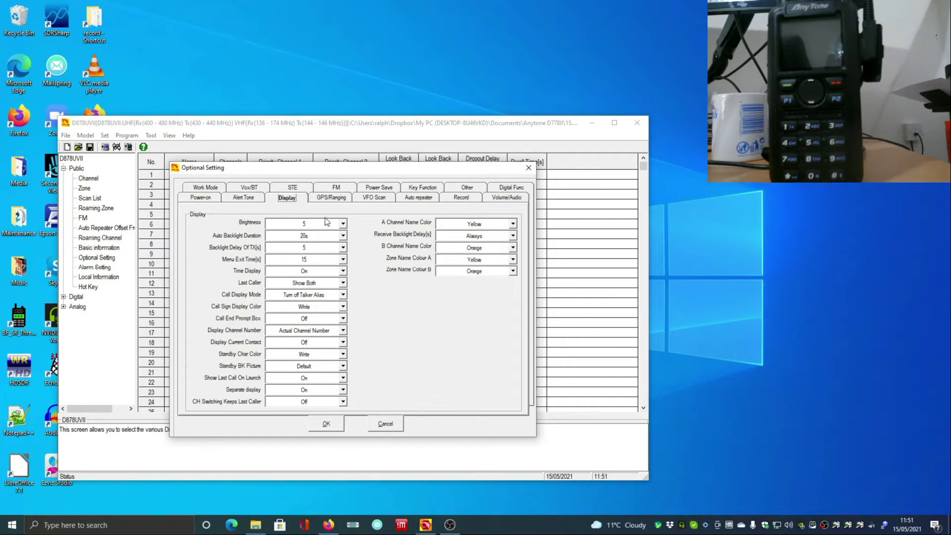
# Confirm GPS positioning On, GPS mode GPS and time zone UTC1, then view VFO Scan.
pyautogui.click(331, 198)
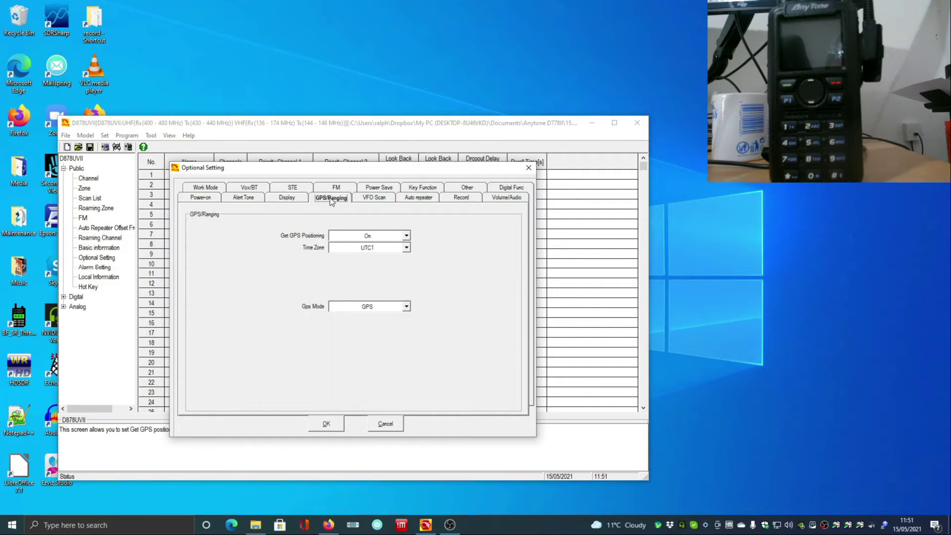
pyautogui.click(408, 234)
pyautogui.click(474, 239)
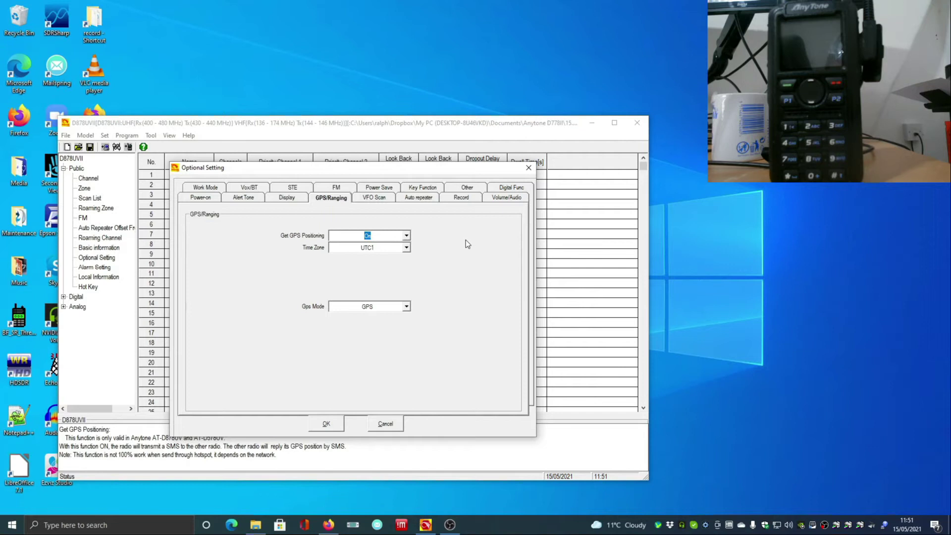
pyautogui.click(406, 306)
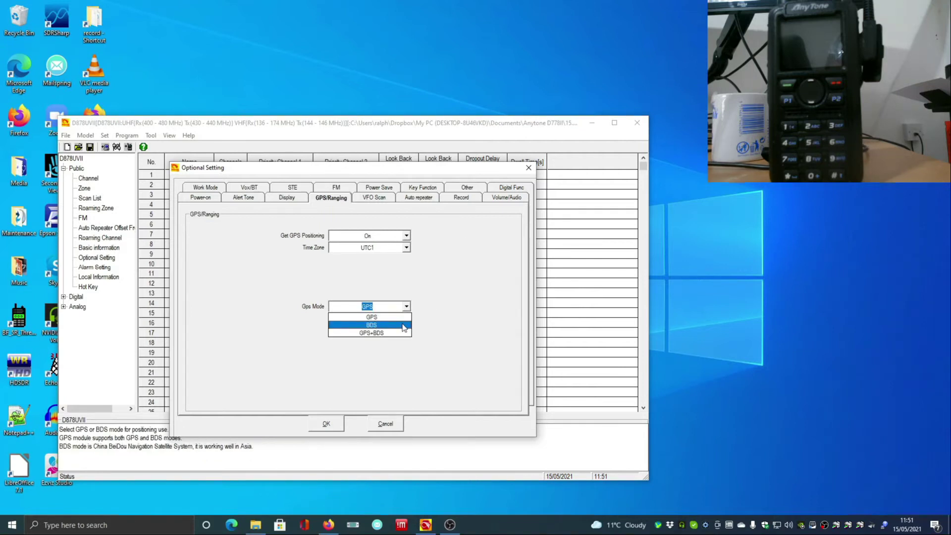
pyautogui.click(428, 291)
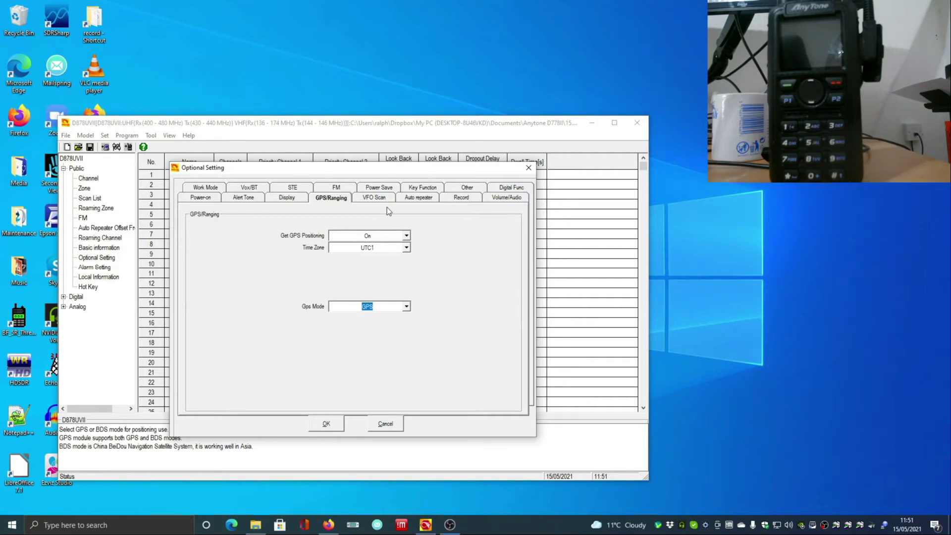
pyautogui.click(409, 249)
pyautogui.click(407, 249)
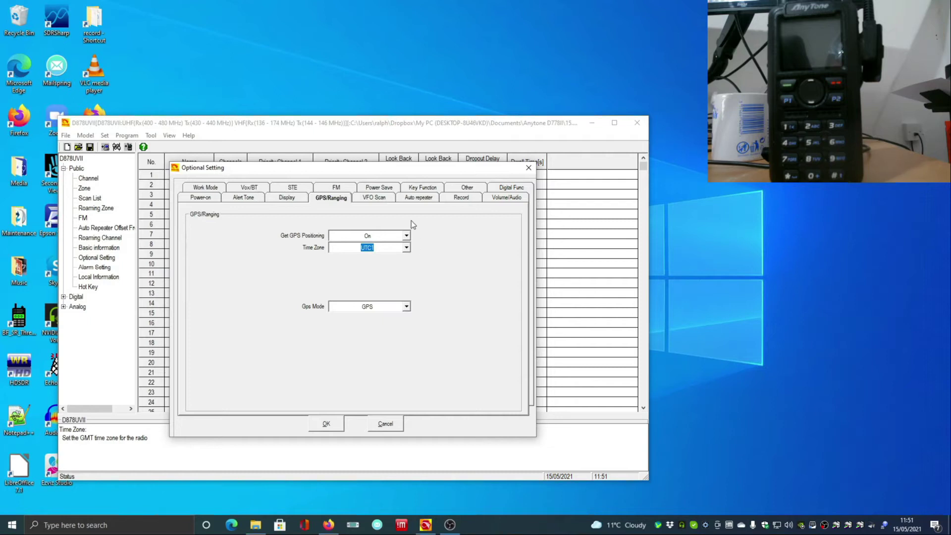
pyautogui.click(375, 199)
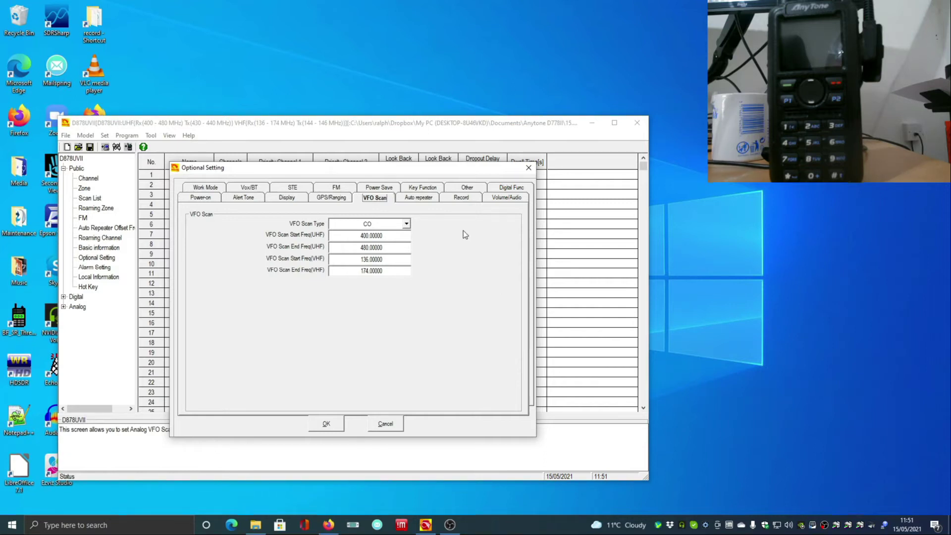
# Show the Auto Repeater options: A/B Off, offsets 9 MHz UHF and 600 kHz VHF.
pyautogui.click(422, 198)
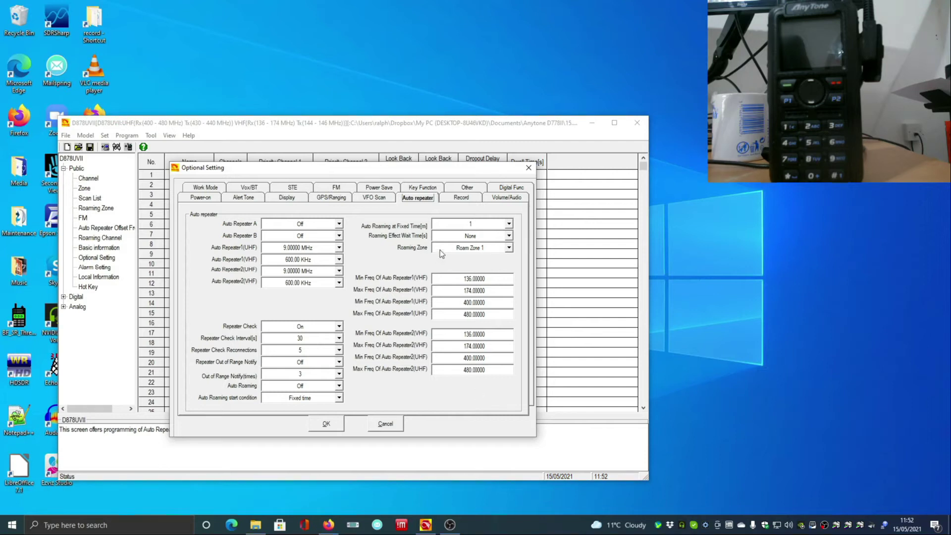
# Page through the Record, Volume/Audio, Work Mode, VOX/BT and STE tabs.
pyautogui.click(452, 197)
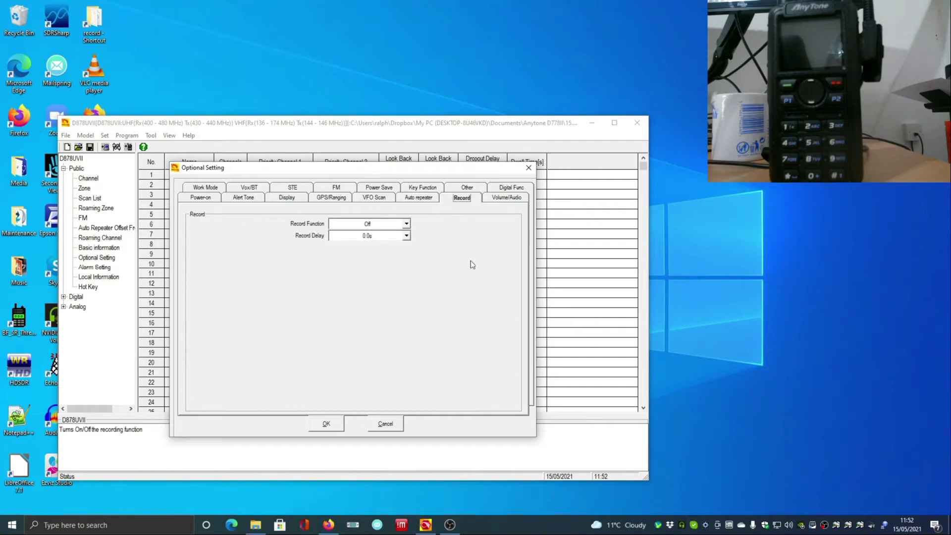
pyautogui.click(505, 199)
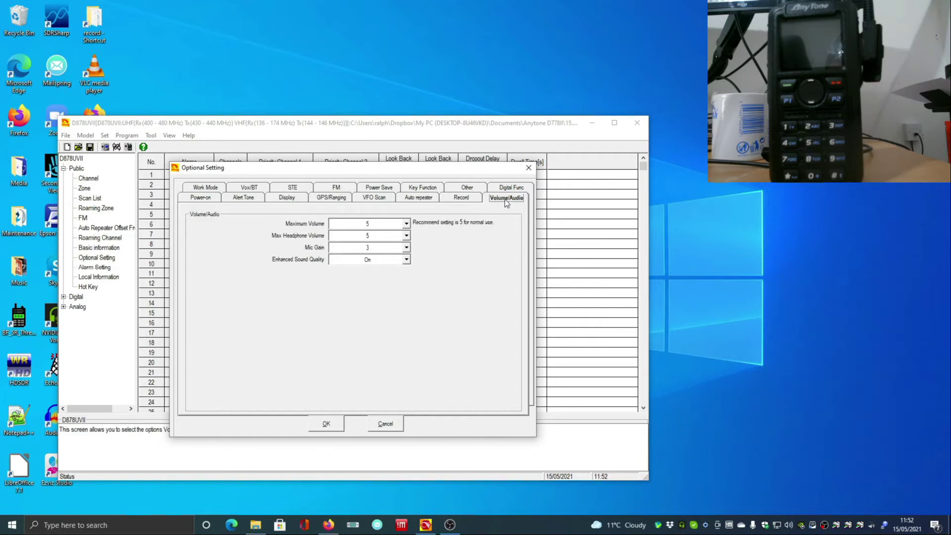
pyautogui.click(212, 191)
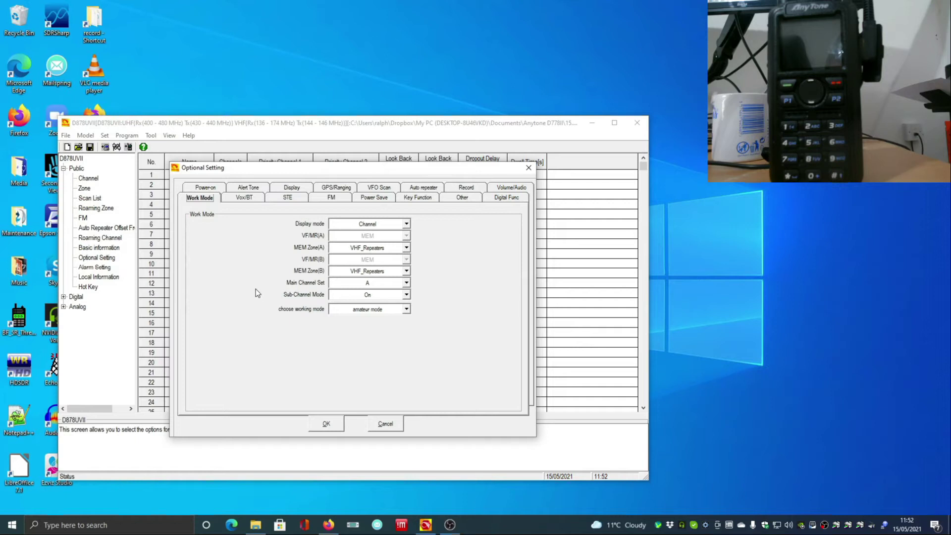
pyautogui.click(238, 197)
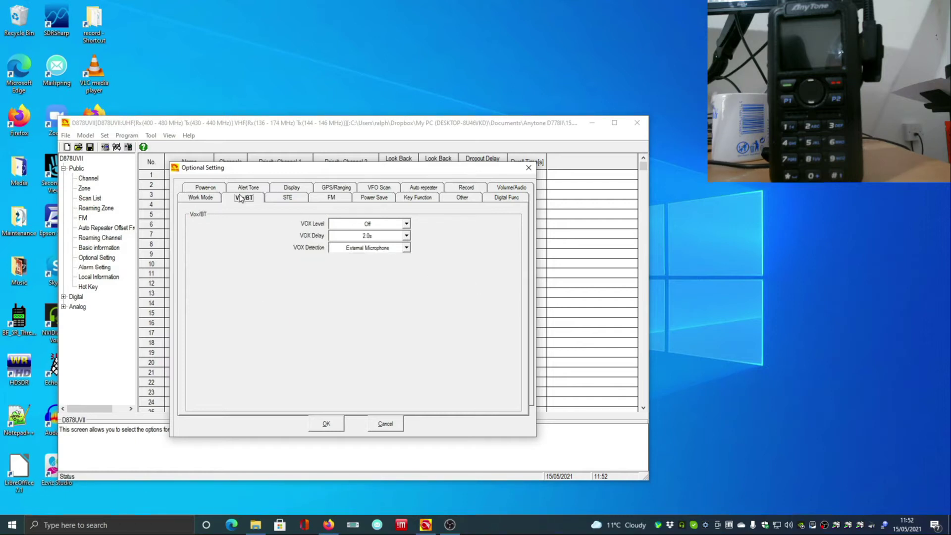
pyautogui.click(291, 198)
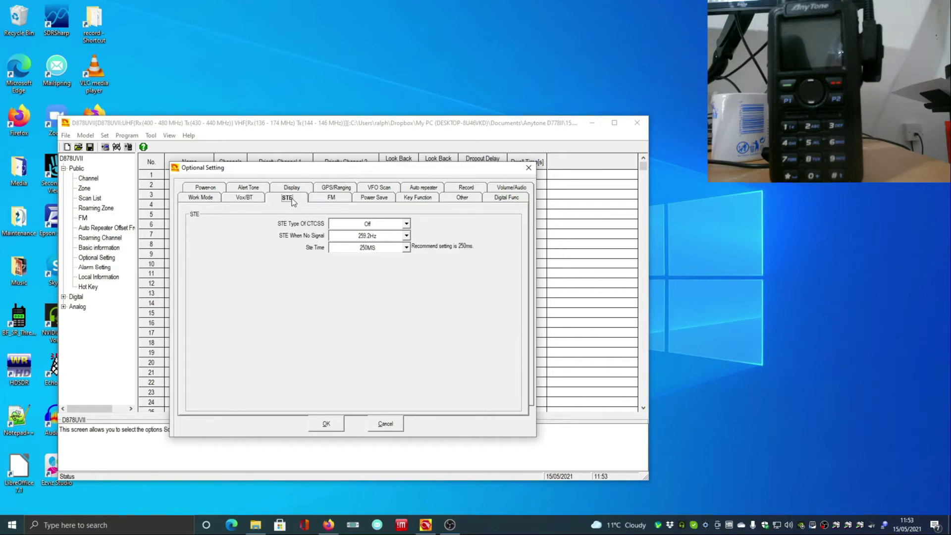
# View the FM tab, then try Power Save 2:1 and set it back to 1:1.
pyautogui.click(329, 197)
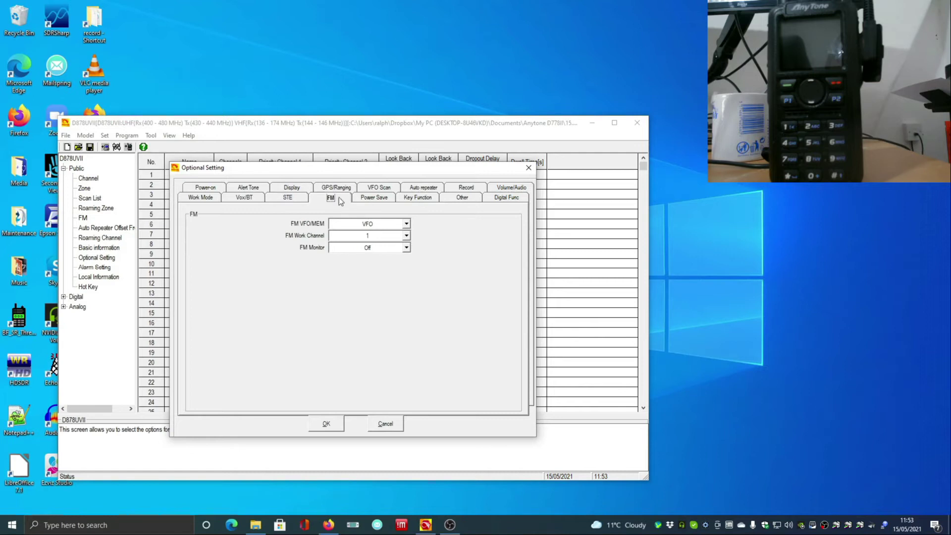
pyautogui.click(374, 203)
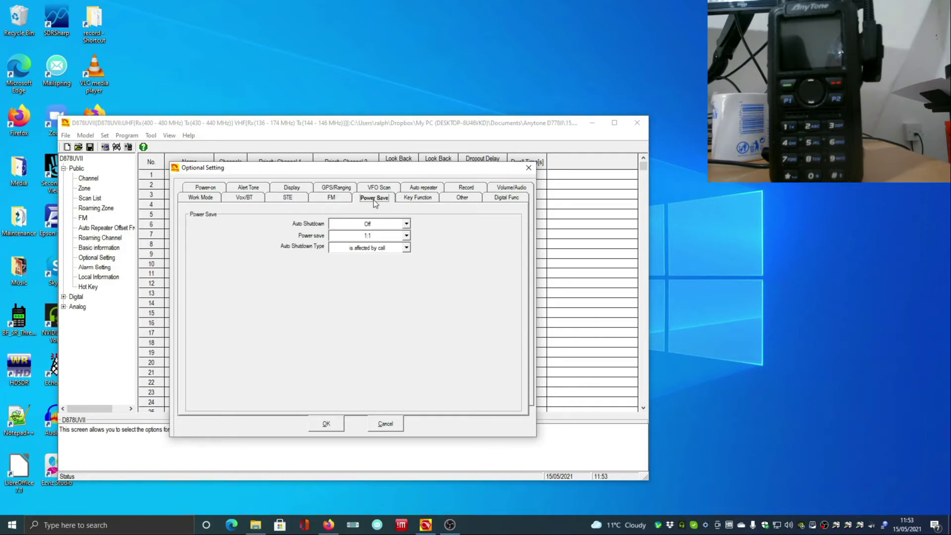
pyautogui.click(406, 237)
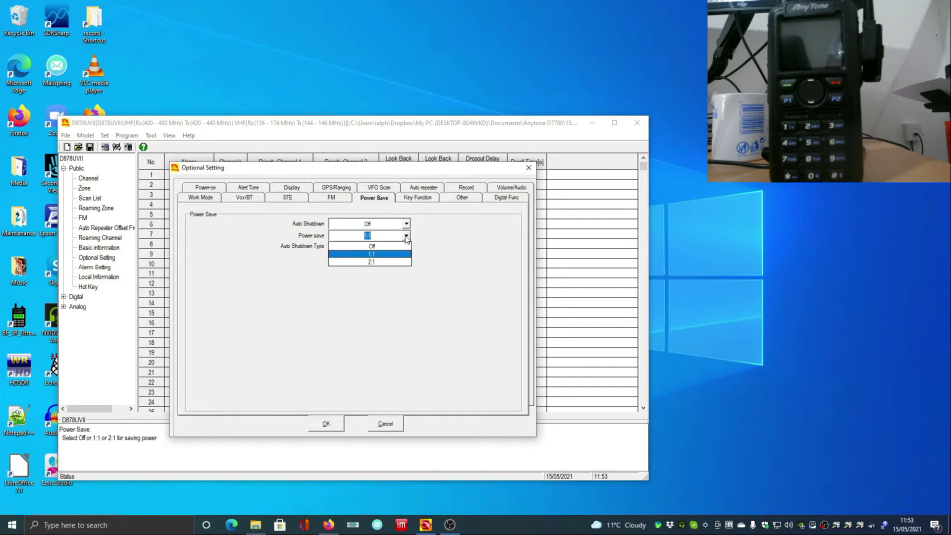
pyautogui.click(396, 261)
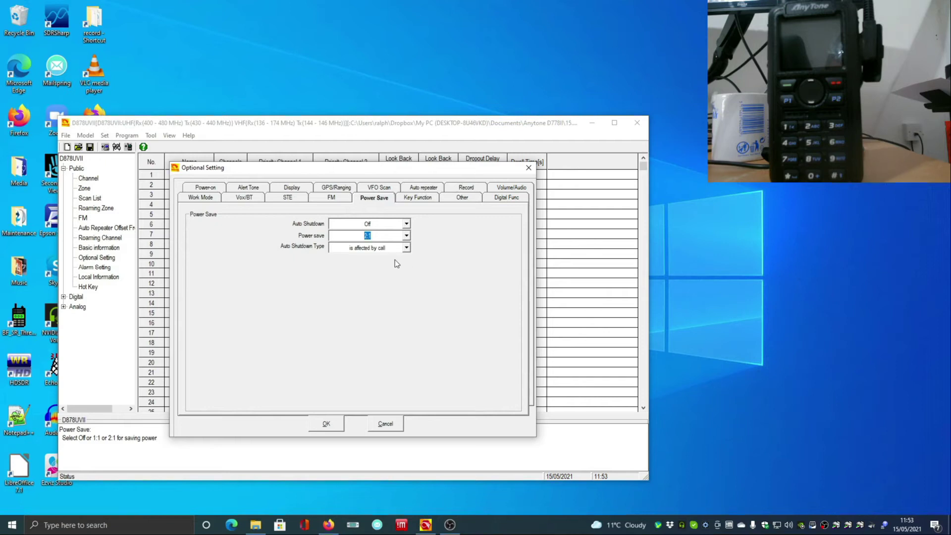
pyautogui.click(407, 236)
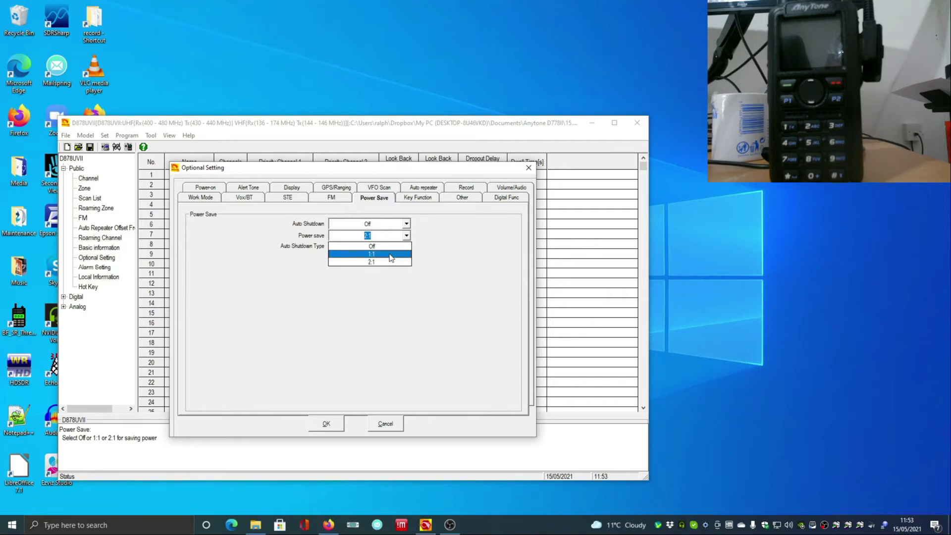
pyautogui.click(390, 254)
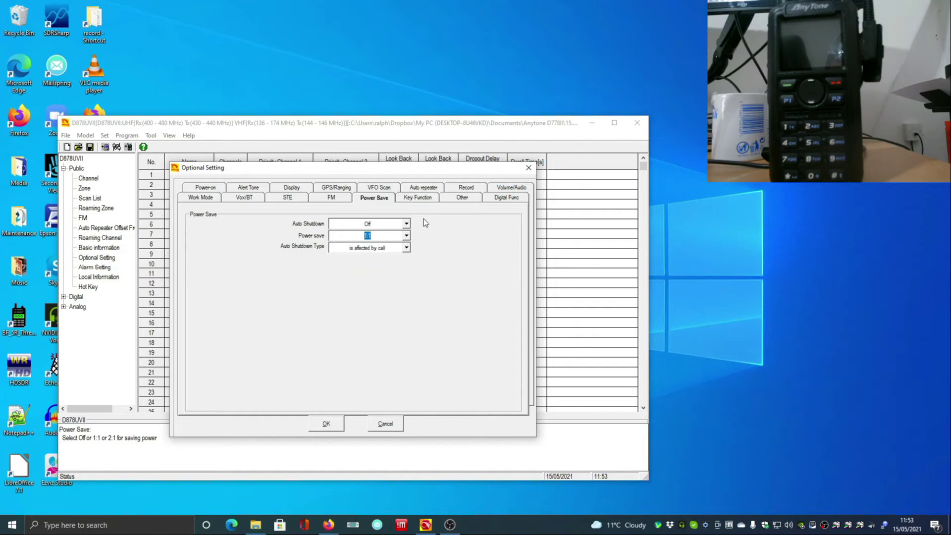
# Review the Key Function and Other tabs, then apply the optional settings with OK.
pyautogui.click(422, 198)
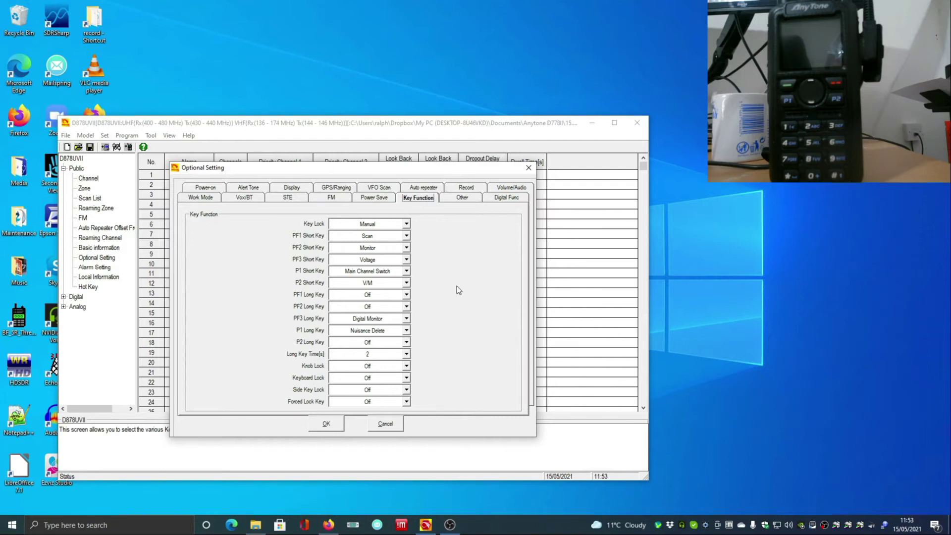
pyautogui.click(461, 198)
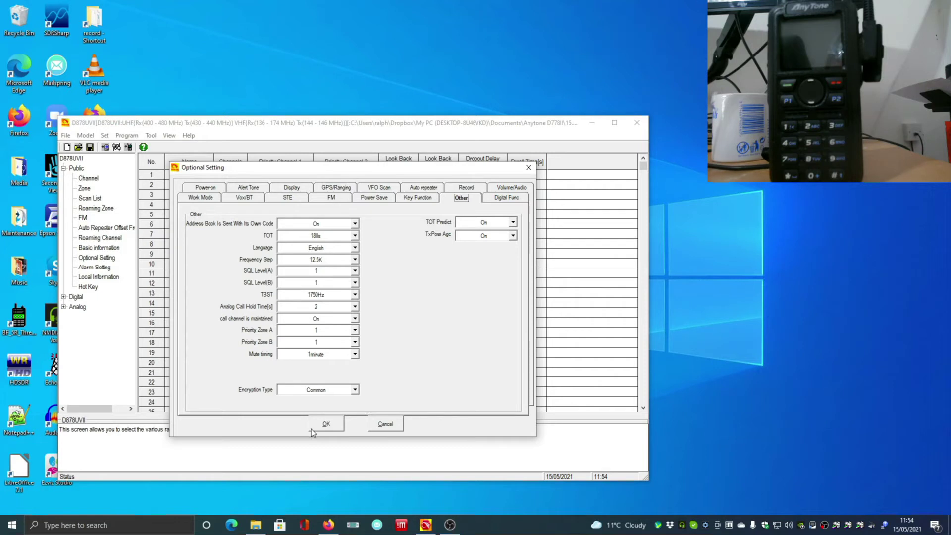
pyautogui.press('Tab')
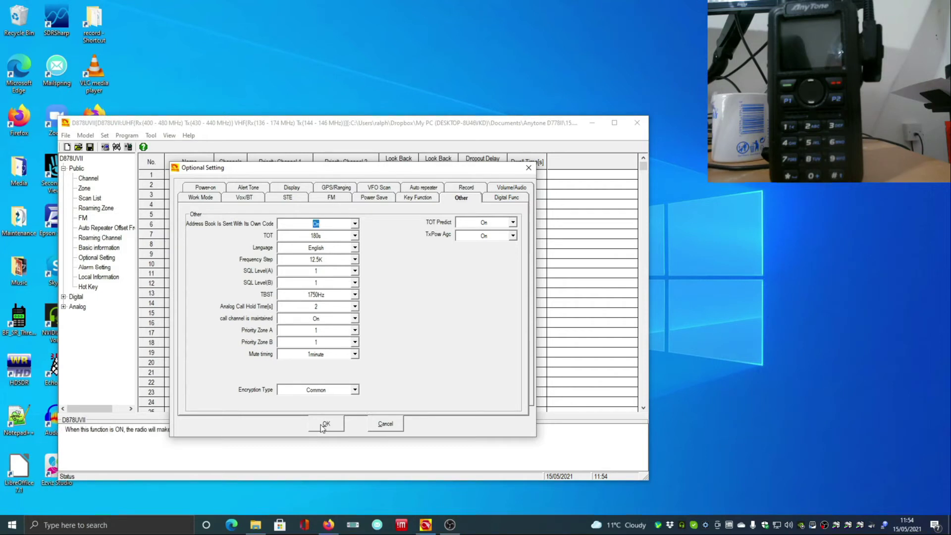
pyautogui.click(323, 425)
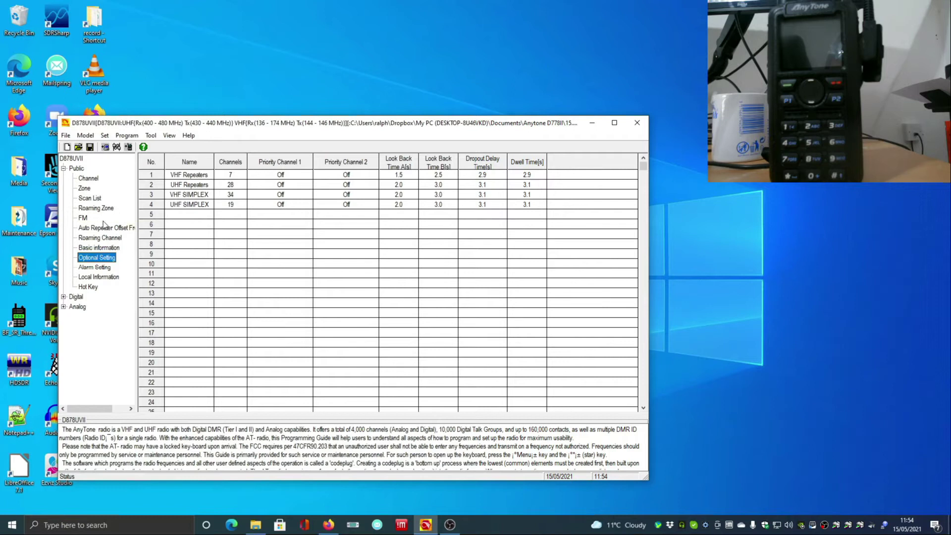
# Check the Basic information window, close it, and display the channel list.
pyautogui.doubleClick(109, 248)
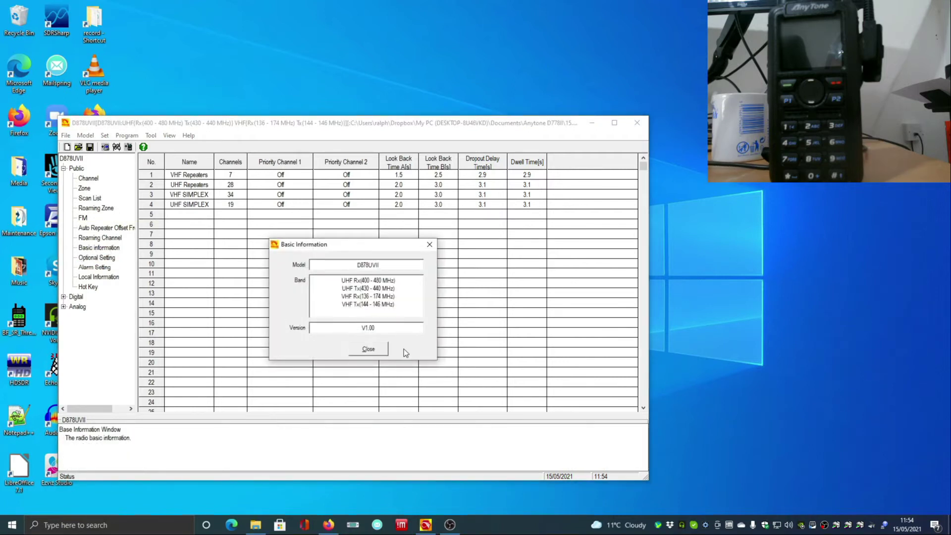
pyautogui.click(369, 349)
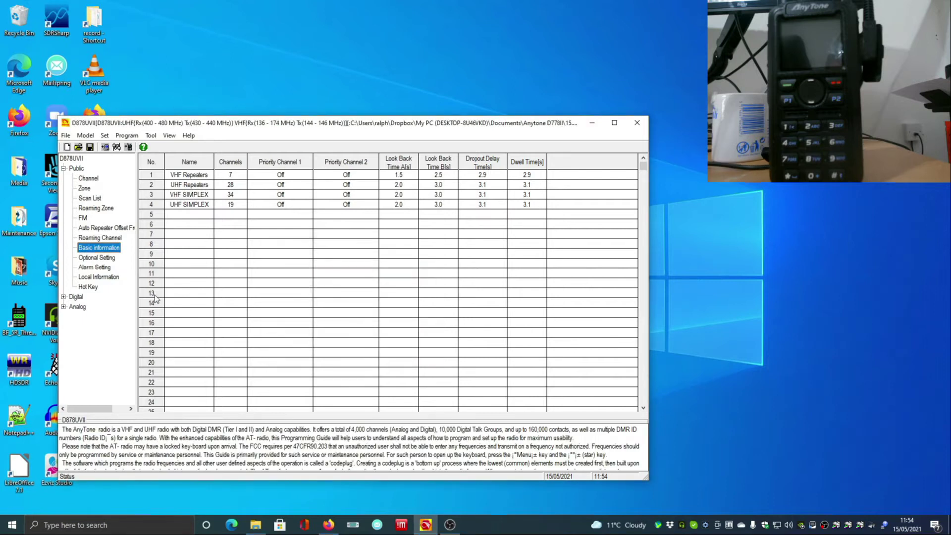
pyautogui.click(91, 179)
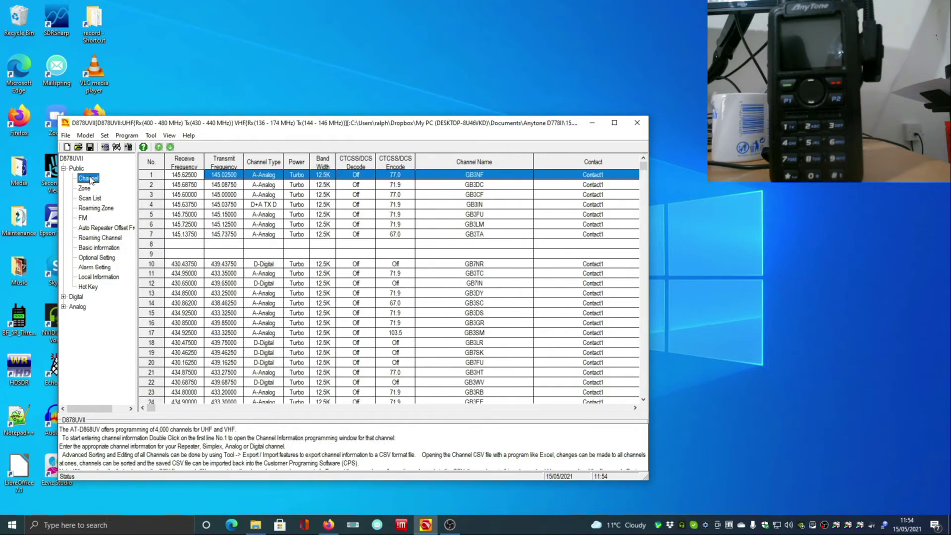
# Open channel 1 GB3NF for editing (RX 145.625, TX 145.025, A-Analog).
pyautogui.click(194, 179)
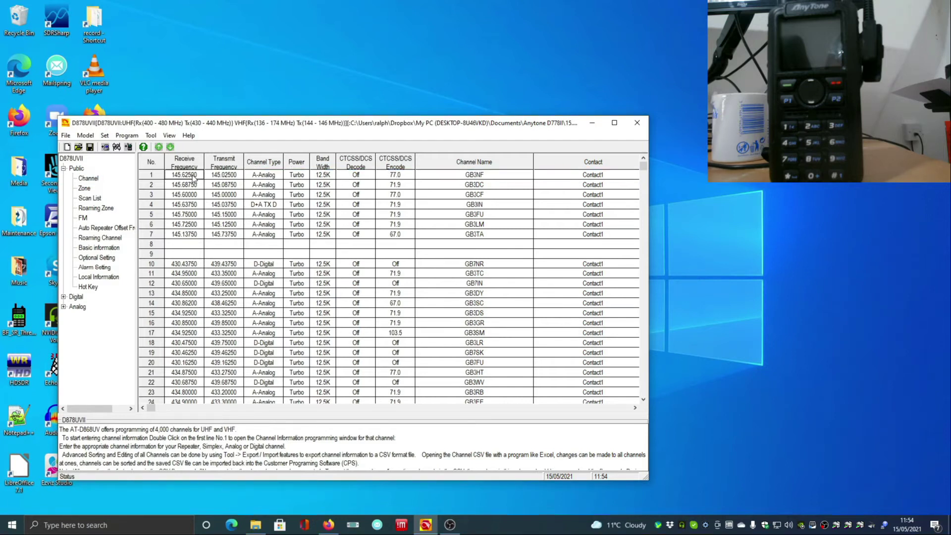
pyautogui.doubleClick(193, 177)
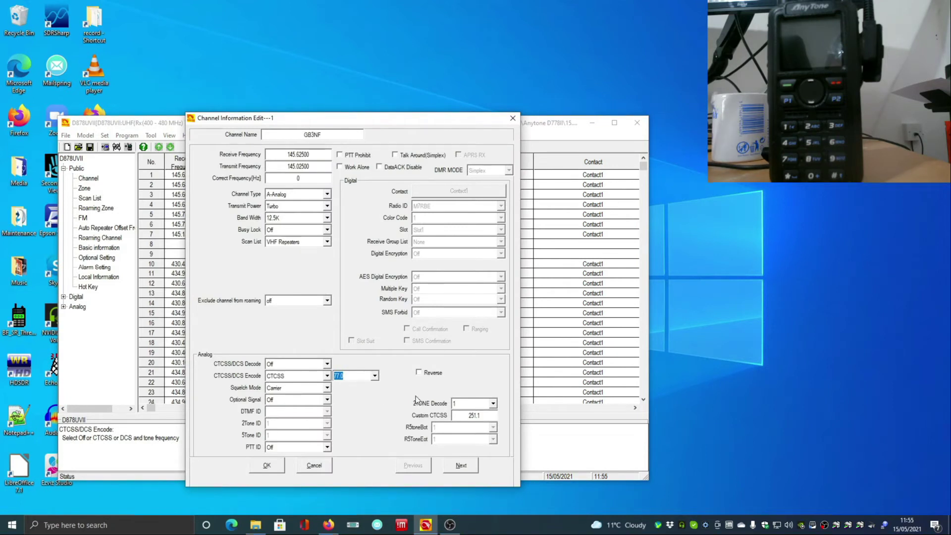
pyautogui.click(328, 468)
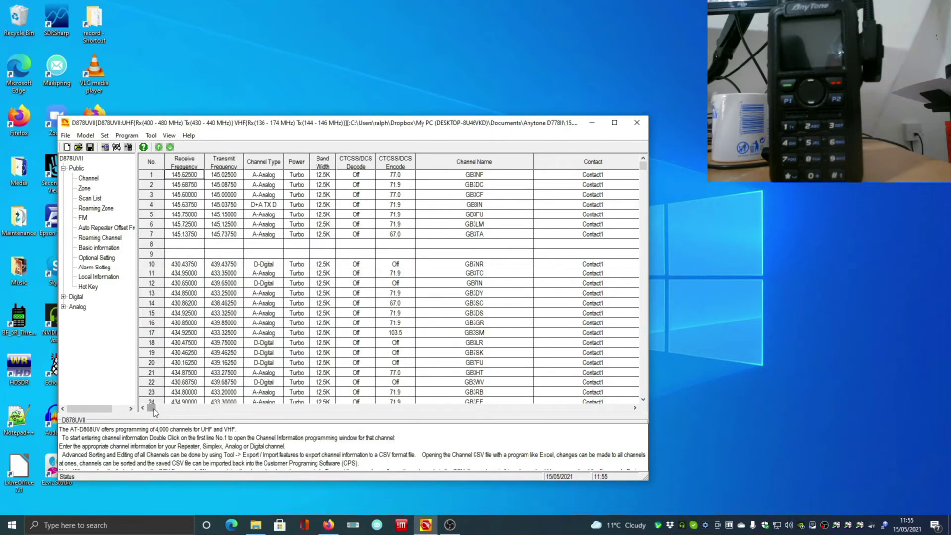
pyautogui.moveTo(154, 409); pyautogui.dragTo(552, 412)
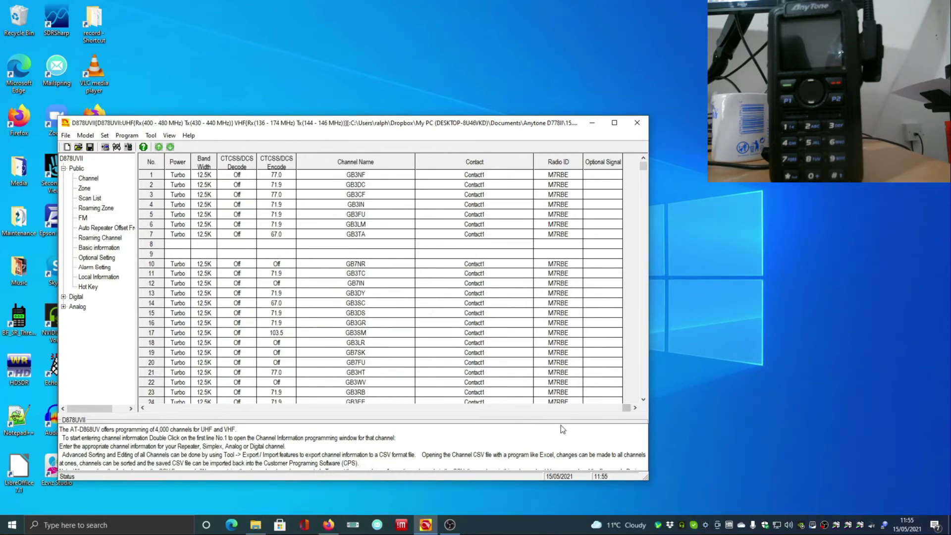
pyautogui.moveTo(627, 406); pyautogui.dragTo(134, 411)
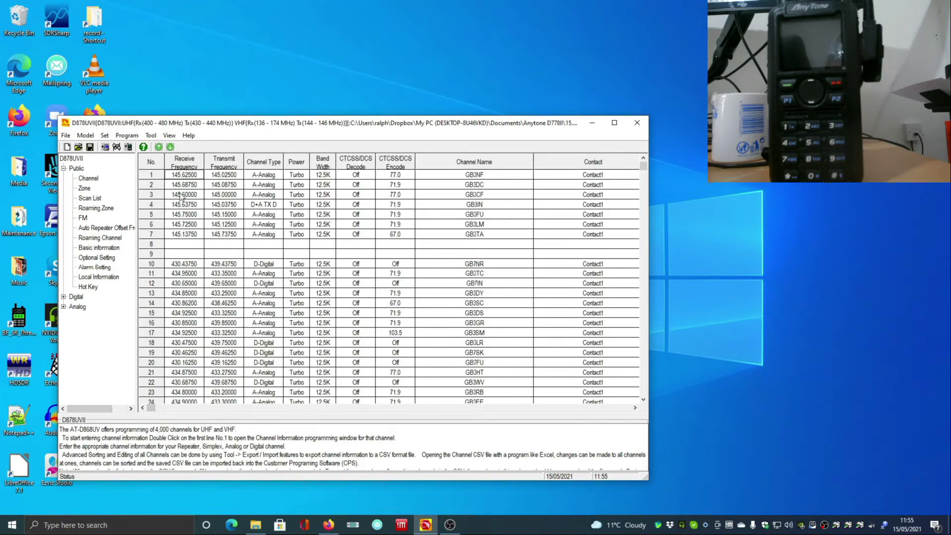
pyautogui.doubleClick(187, 176)
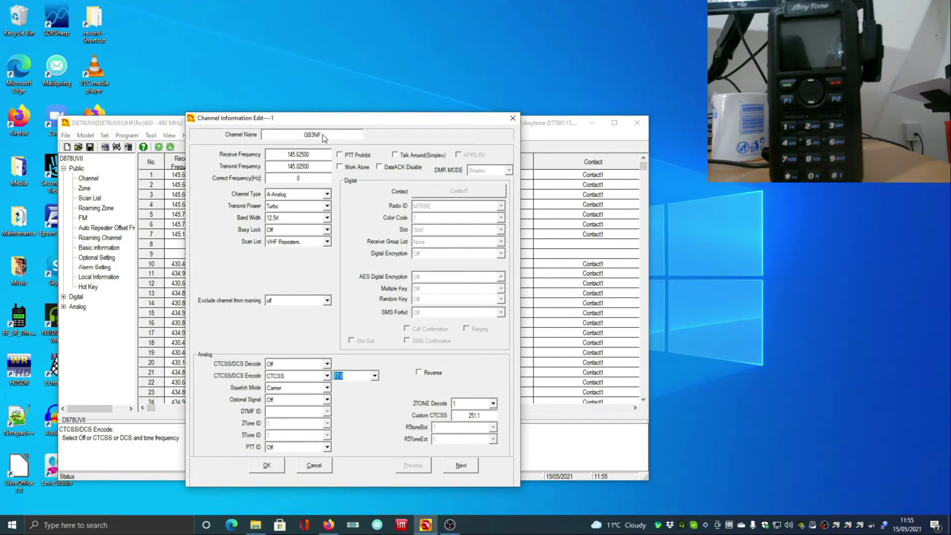
pyautogui.click(339, 155)
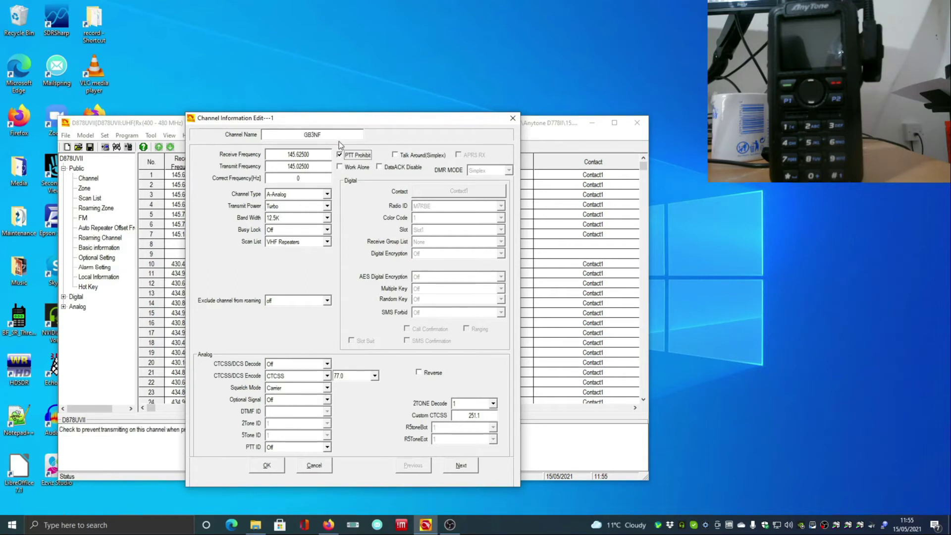
pyautogui.click(339, 138)
pyautogui.click(339, 136)
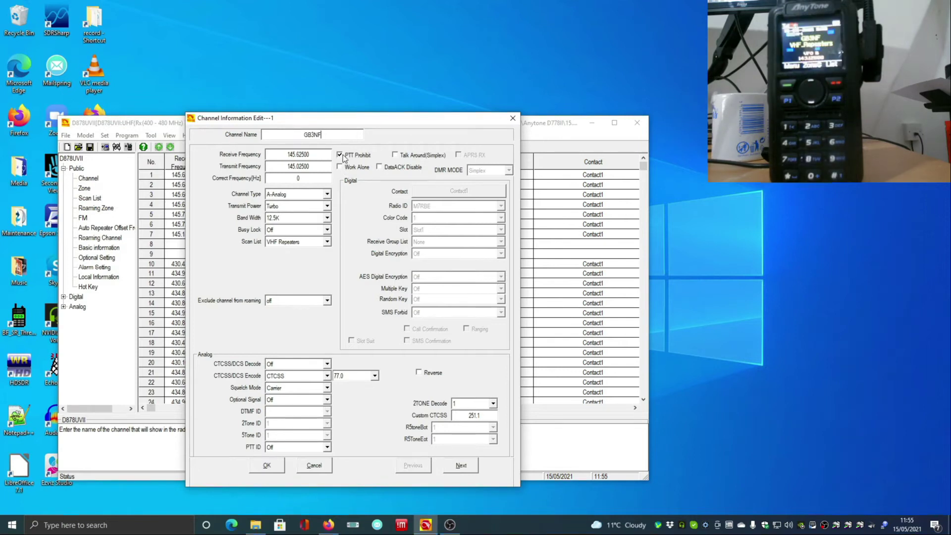
pyautogui.click(346, 157)
pyautogui.doubleClick(323, 155)
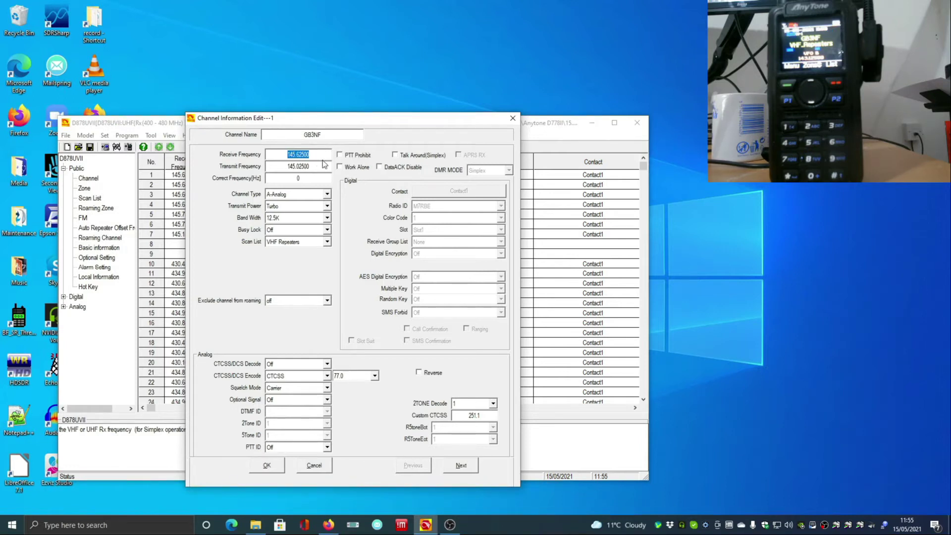
pyautogui.doubleClick(312, 167)
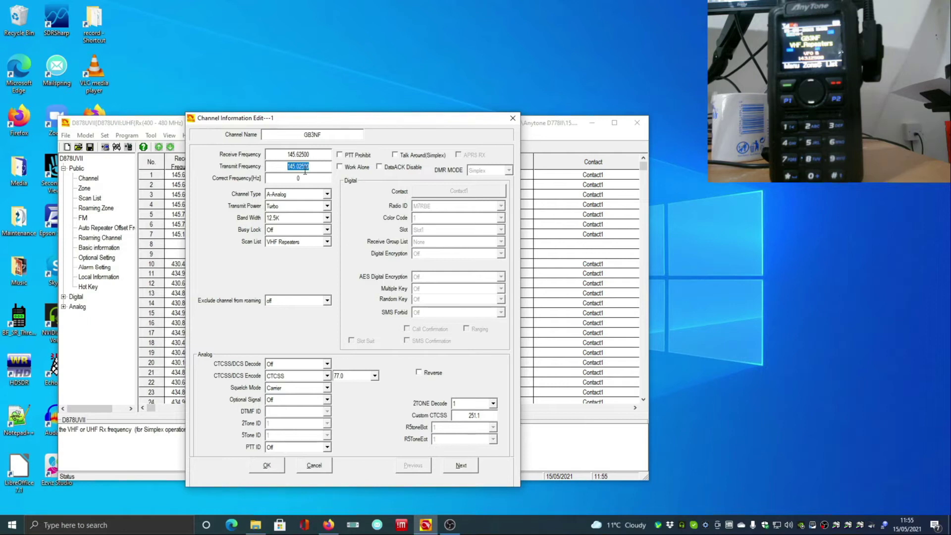
pyautogui.click(303, 167)
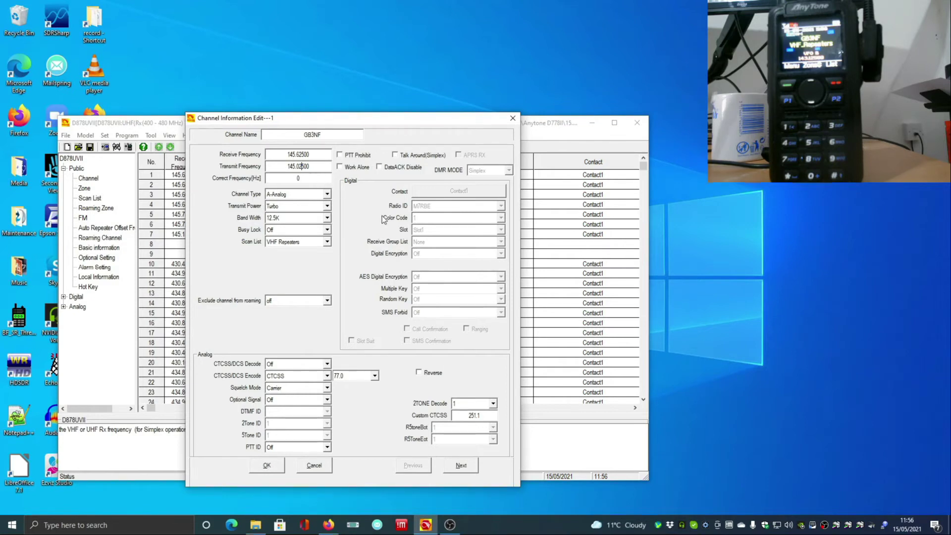
pyautogui.click(328, 195)
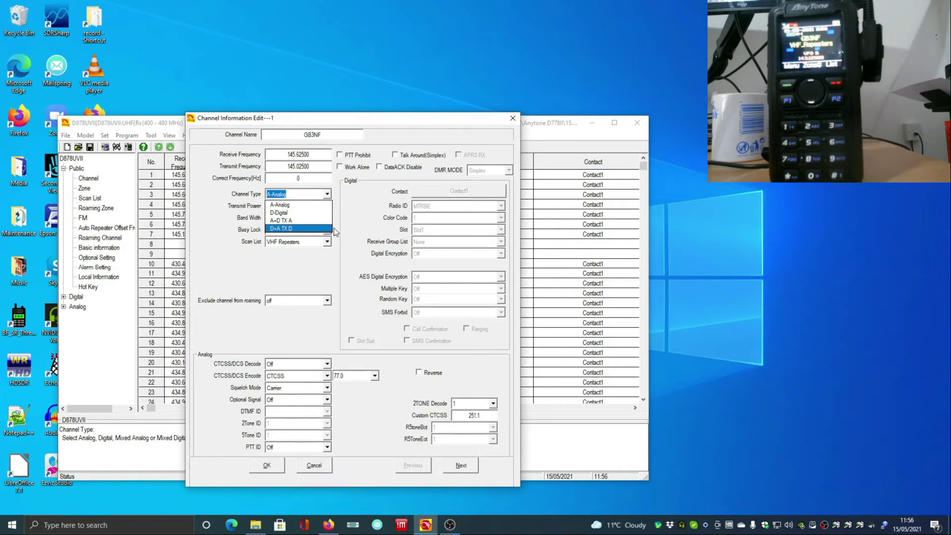
pyautogui.click(352, 215)
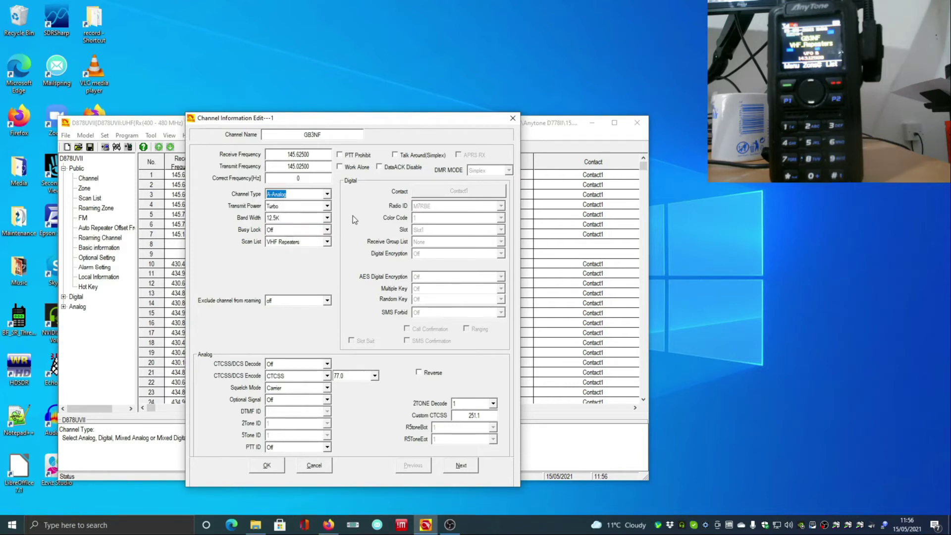
pyautogui.click(328, 206)
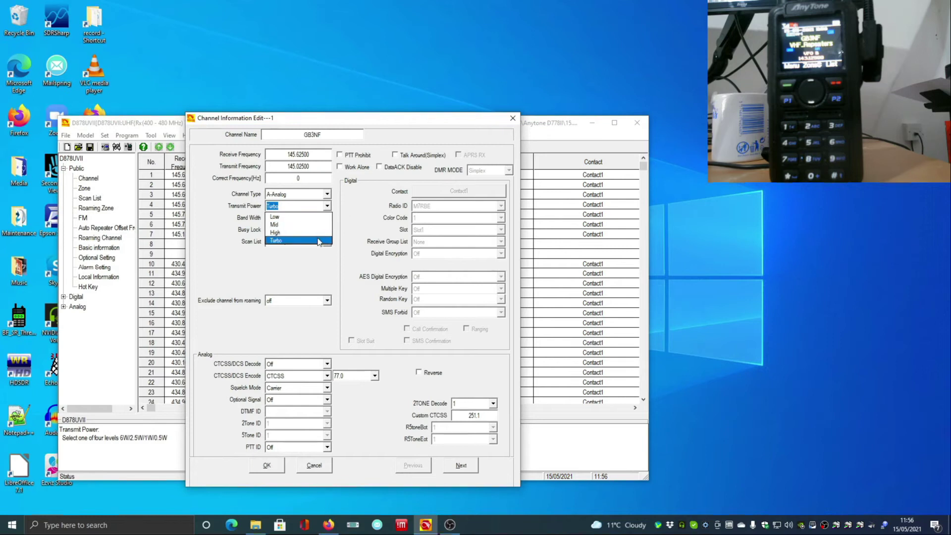
pyautogui.click(358, 204)
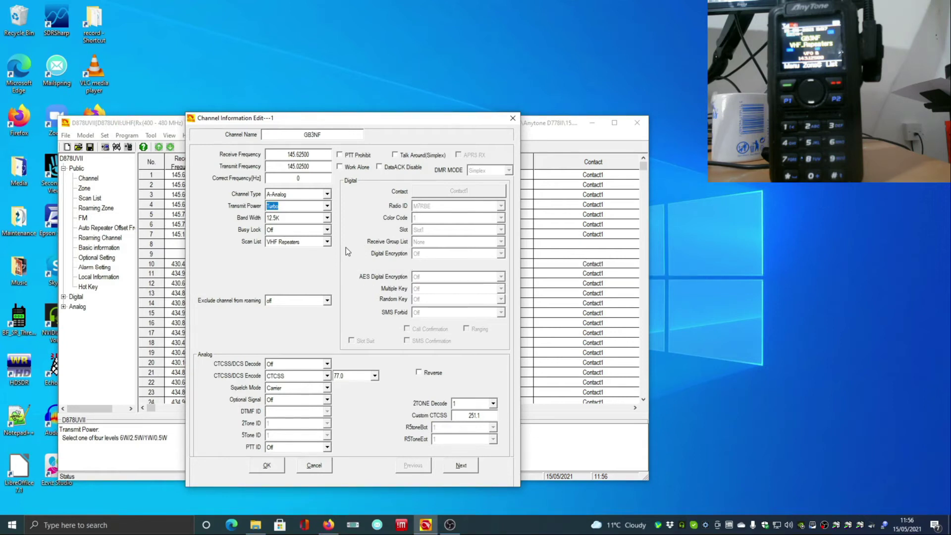
pyautogui.click(327, 218)
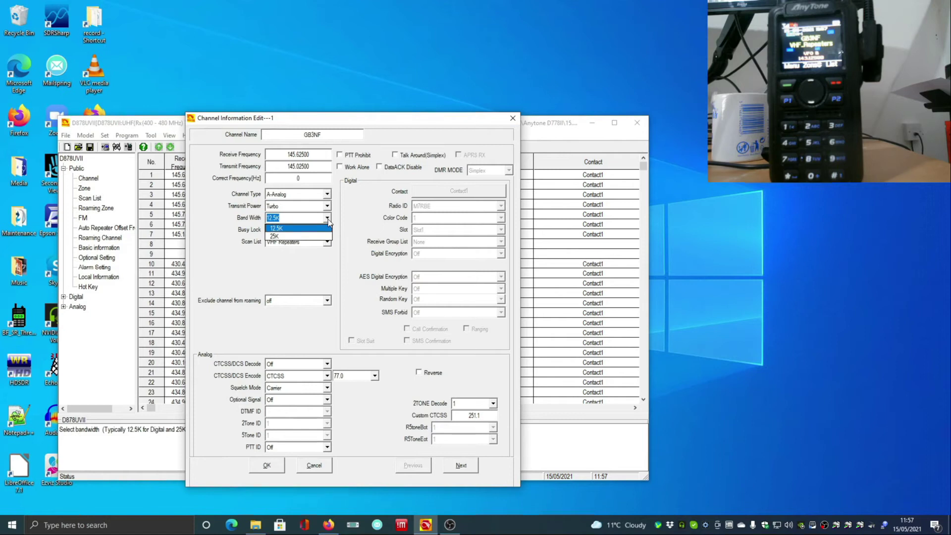
pyautogui.click(349, 210)
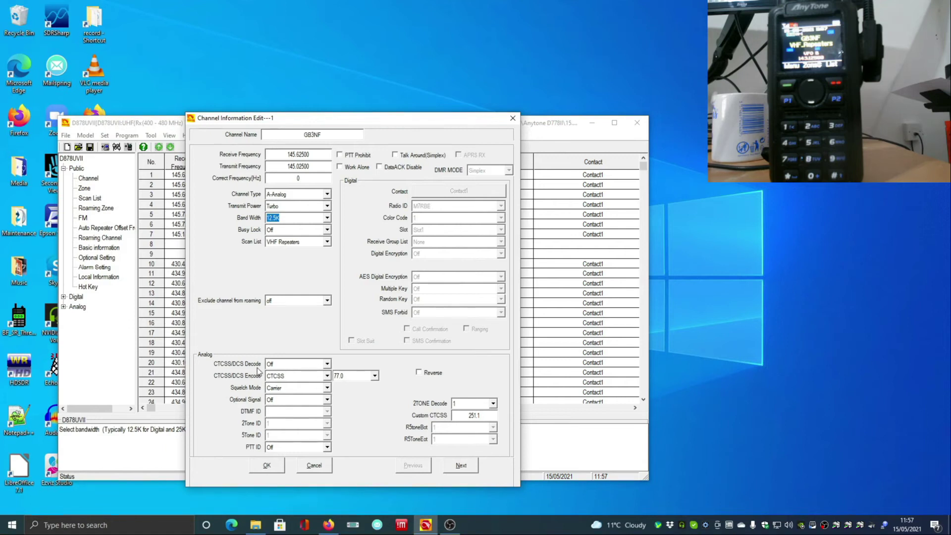
pyautogui.click(287, 365)
pyautogui.click(287, 371)
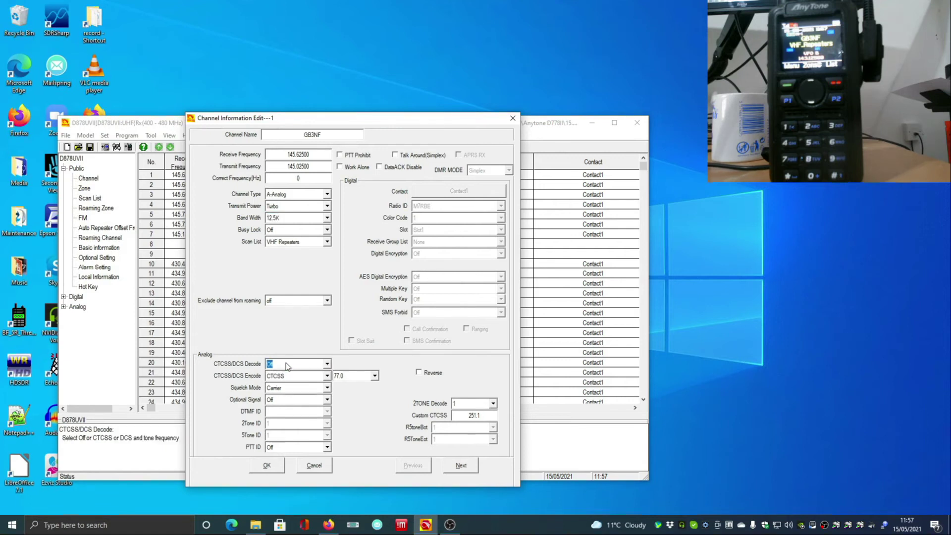
pyautogui.click(328, 388)
pyautogui.click(328, 388)
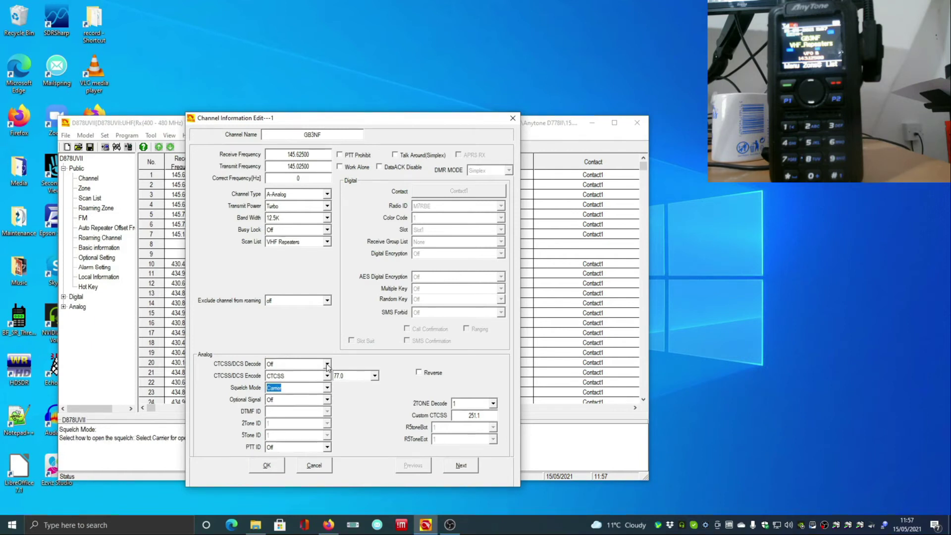
pyautogui.click(328, 364)
pyautogui.click(312, 383)
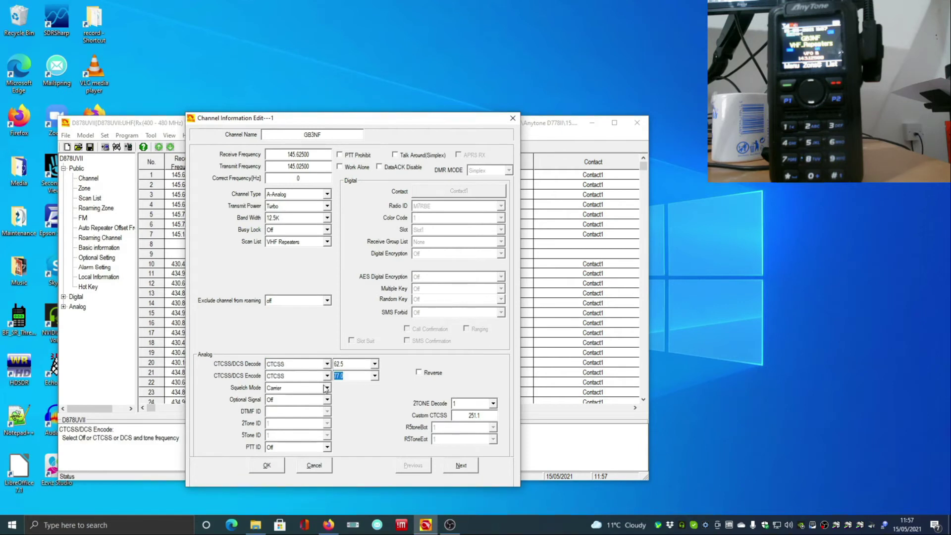
pyautogui.click(327, 389)
pyautogui.click(327, 390)
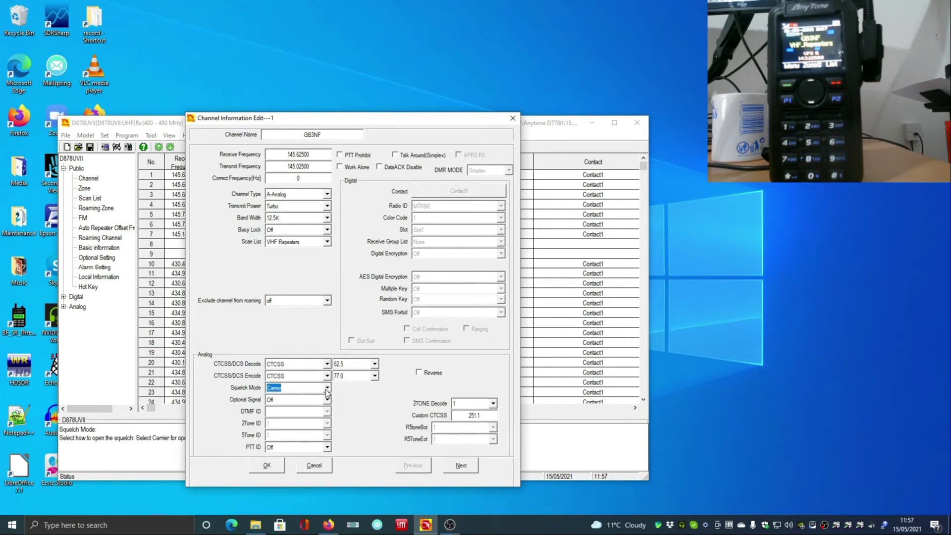
pyautogui.click(327, 376)
pyautogui.click(316, 375)
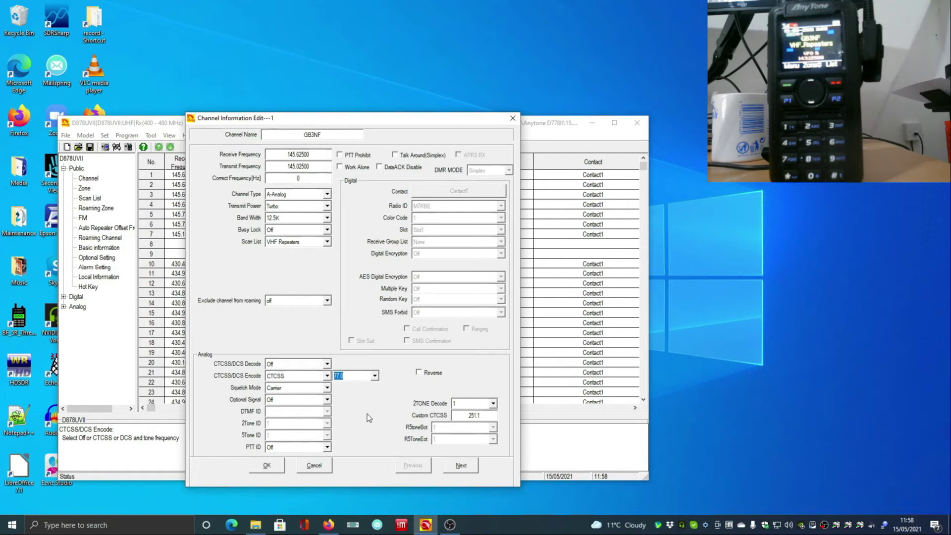
# Move the editor aside and step through the channels to channel 12, GB7IN.
pyautogui.moveTo(379, 117); pyautogui.dragTo(295, 116)
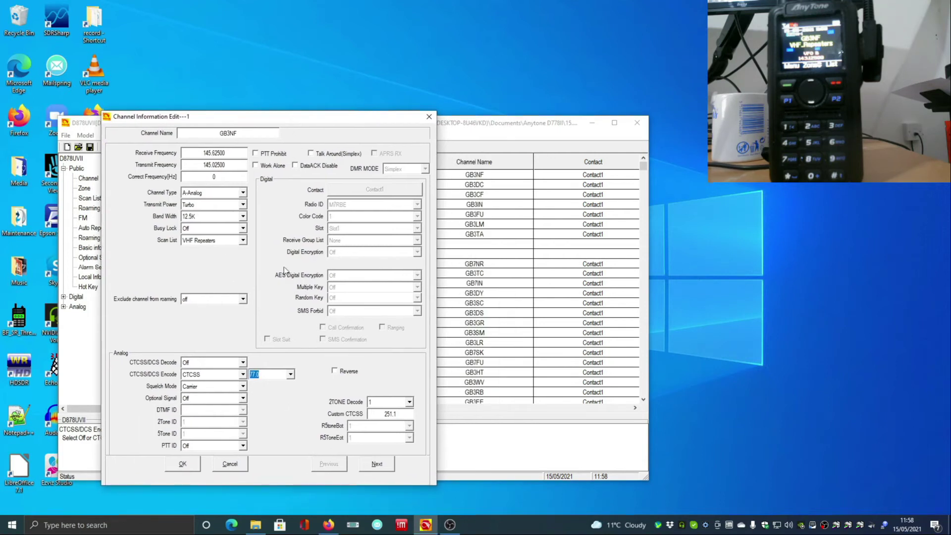
pyautogui.click(367, 468)
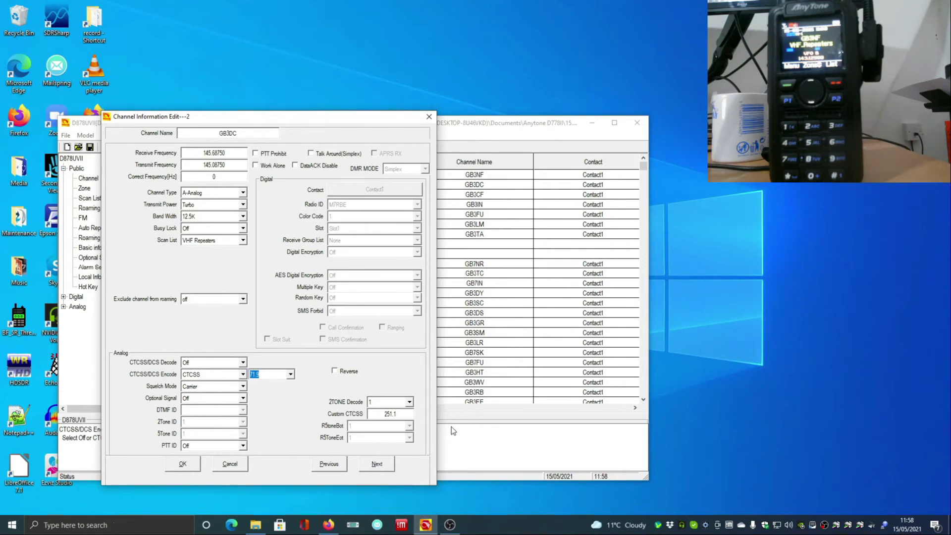
pyautogui.click(374, 465)
pyautogui.click(374, 465)
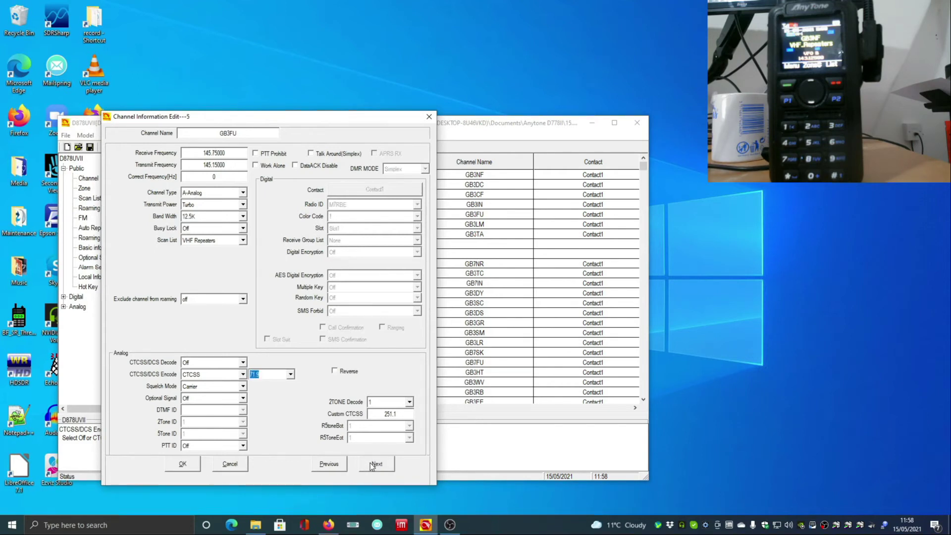
pyautogui.click(374, 465)
pyautogui.click(375, 465)
pyautogui.click(374, 464)
pyautogui.click(374, 465)
pyautogui.click(375, 465)
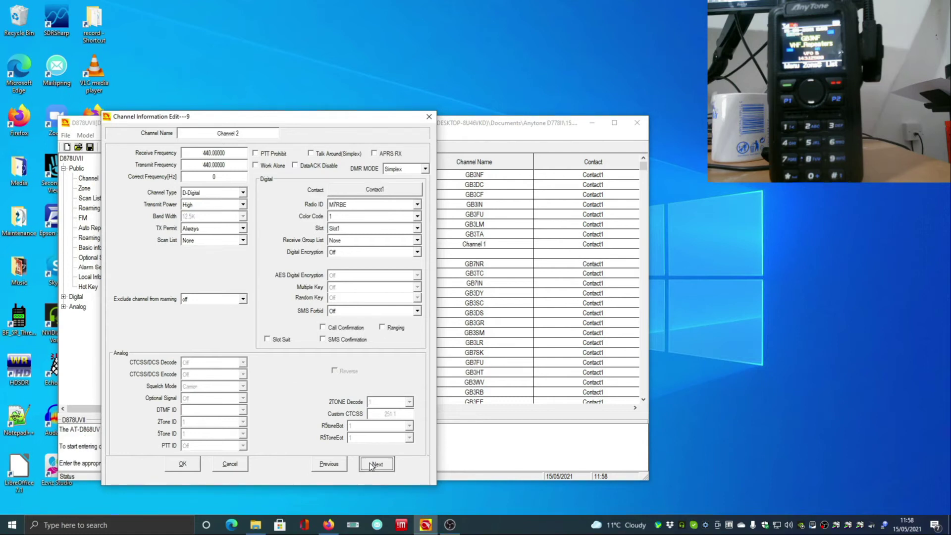
pyautogui.click(376, 465)
pyautogui.click(375, 465)
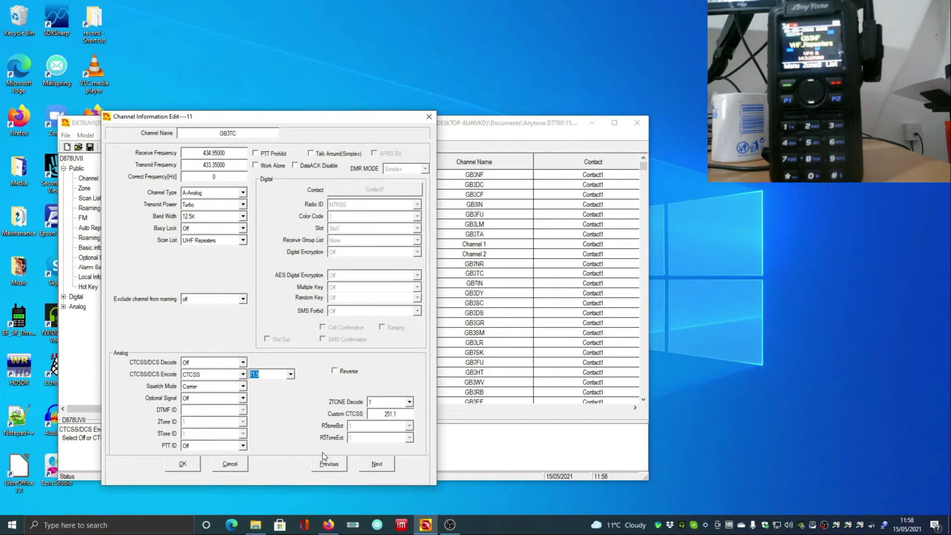
pyautogui.click(378, 463)
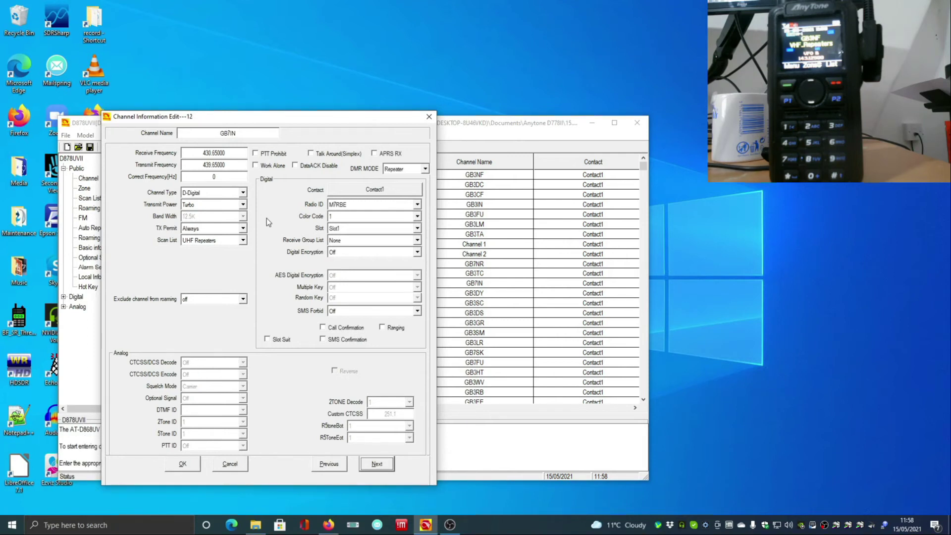
# Set GB7IN to D-Digital, transmit permit Always, scan list UHF Repeaters.
pyautogui.click(243, 193)
pyautogui.click(243, 193)
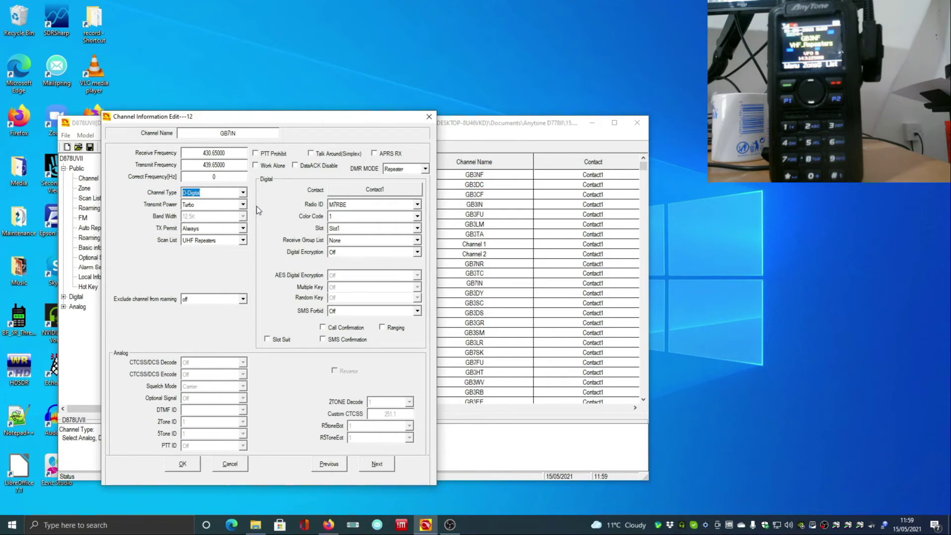
pyautogui.click(243, 229)
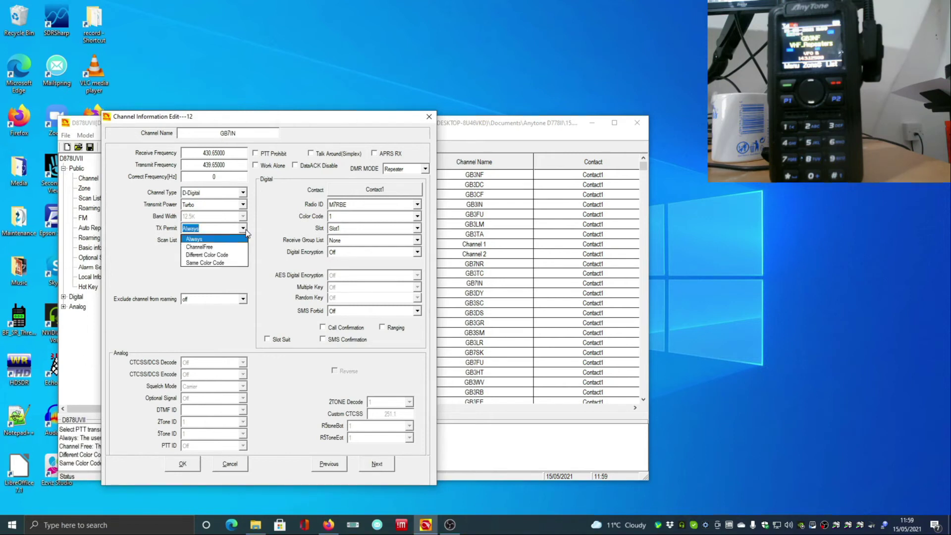
pyautogui.click(273, 222)
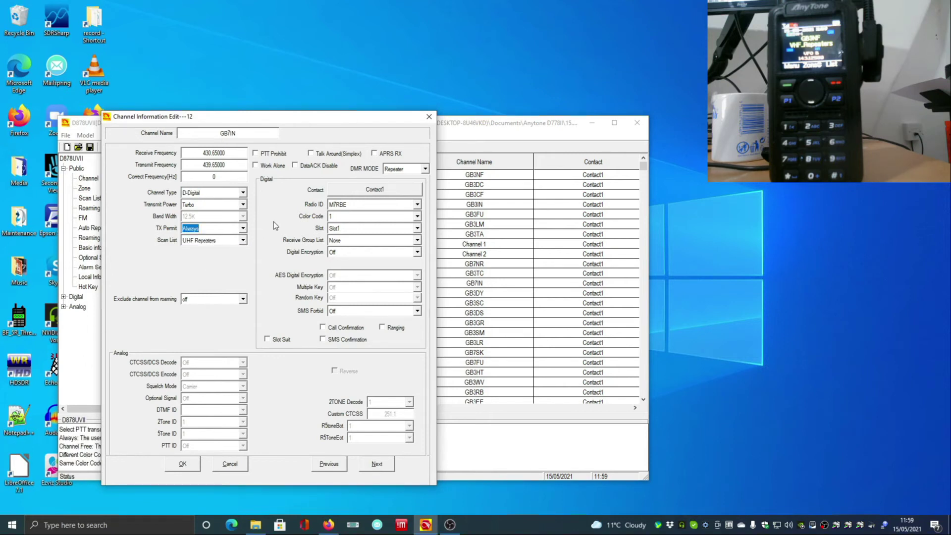
pyautogui.click(242, 242)
pyautogui.click(243, 243)
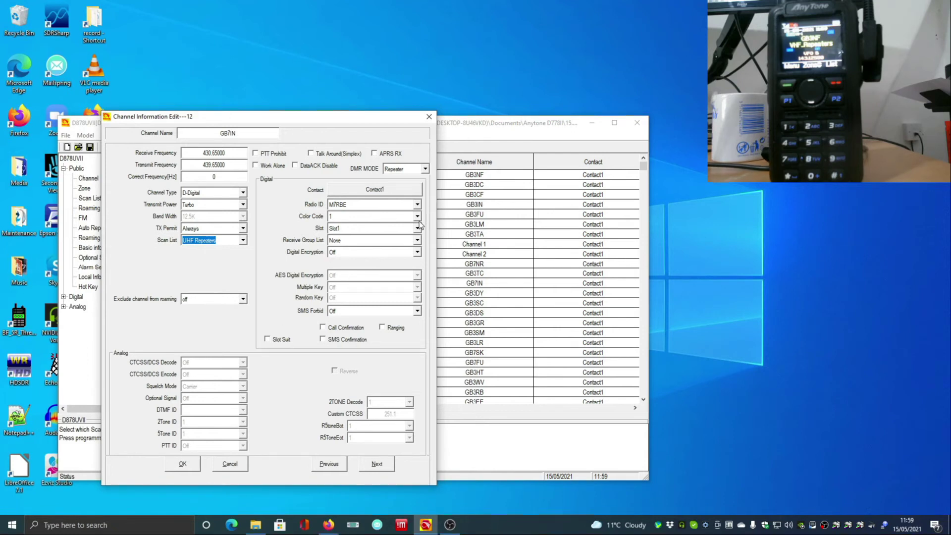
# Keep the radio ID, set colour code 1, Slot1, receive group list None, and confirm.
pyautogui.click(360, 207)
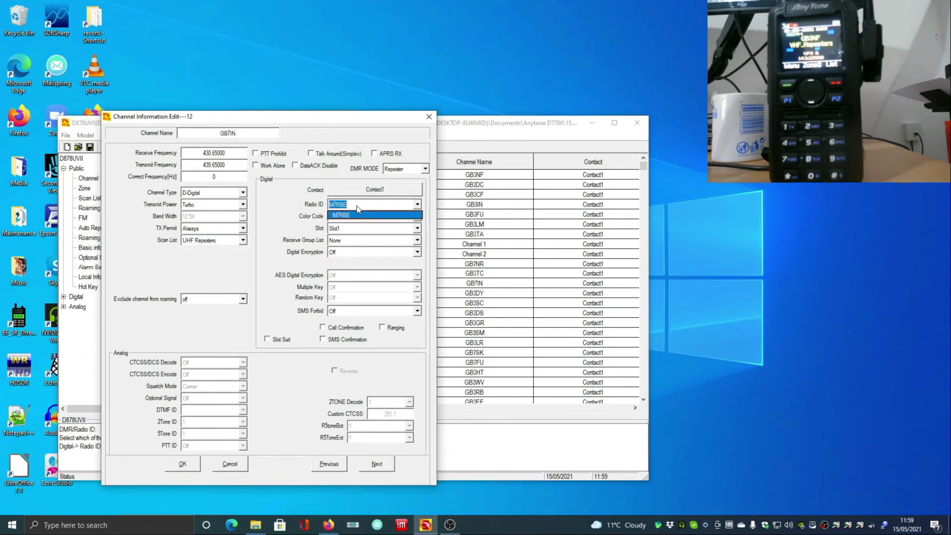
pyautogui.click(363, 209)
pyautogui.click(417, 205)
pyautogui.click(419, 203)
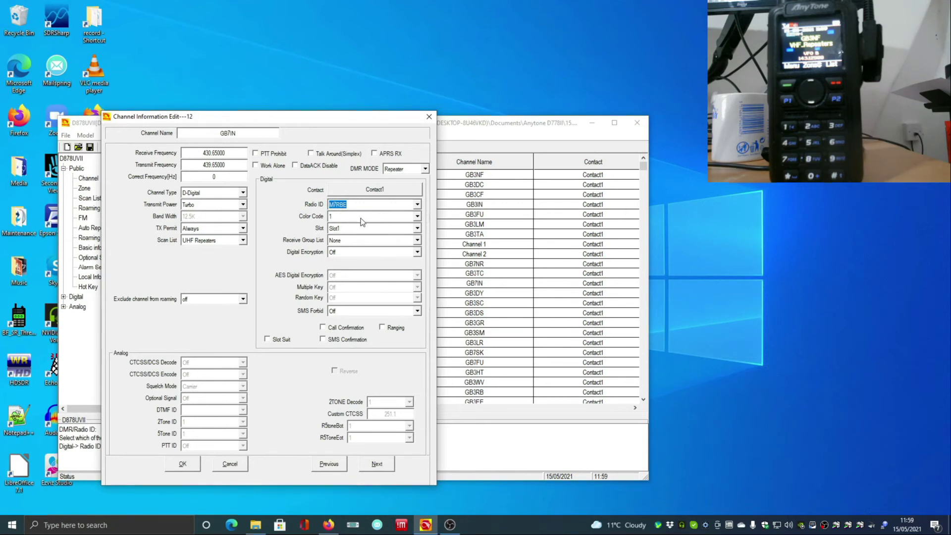
pyautogui.click(409, 209)
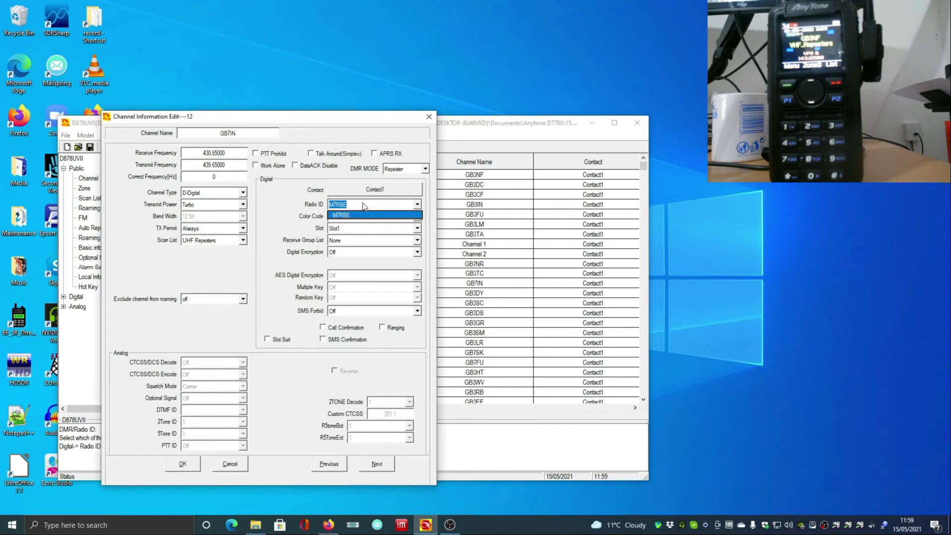
pyautogui.click(362, 206)
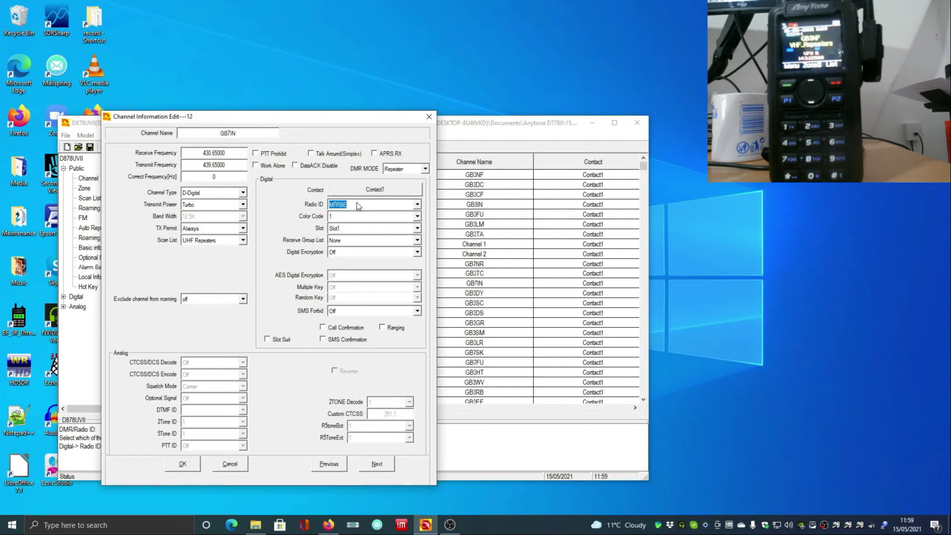
pyautogui.click(418, 218)
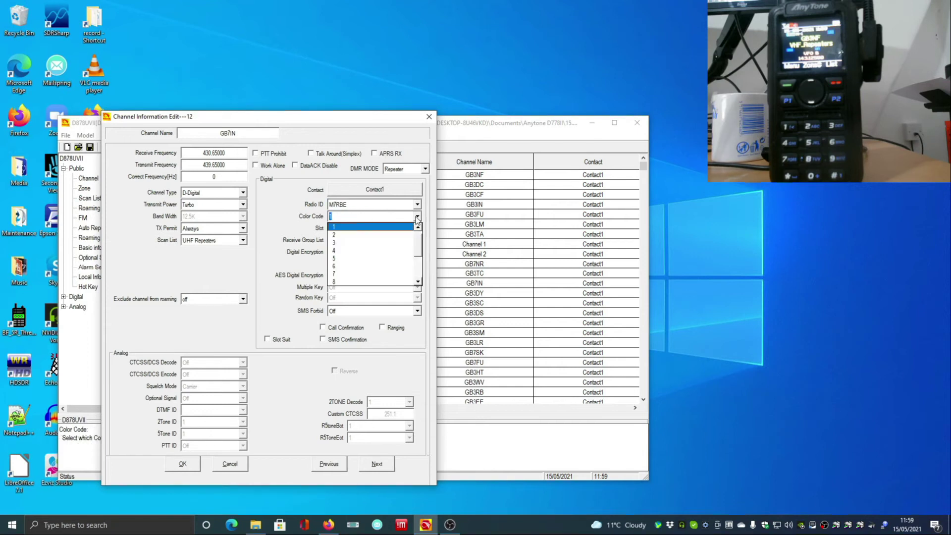
pyautogui.click(417, 220)
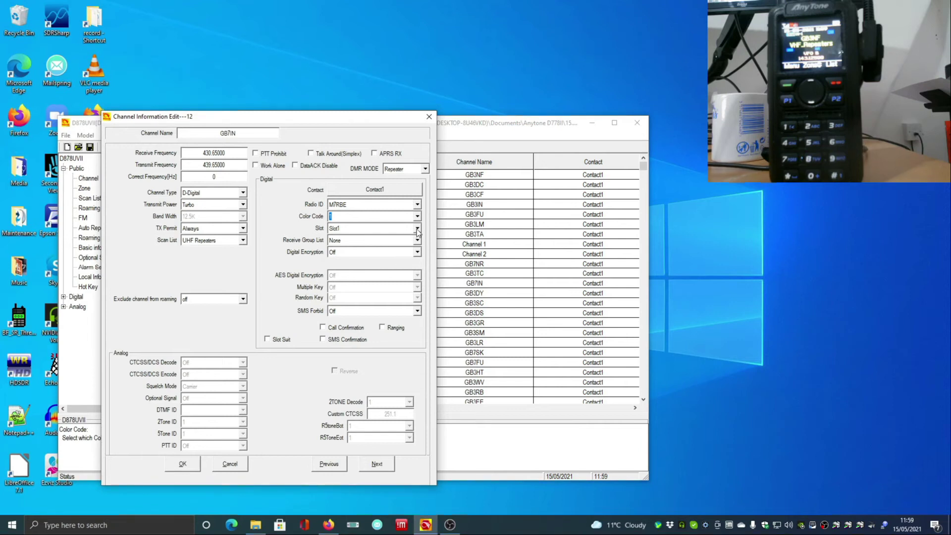
pyautogui.click(417, 229)
pyautogui.press('Return')
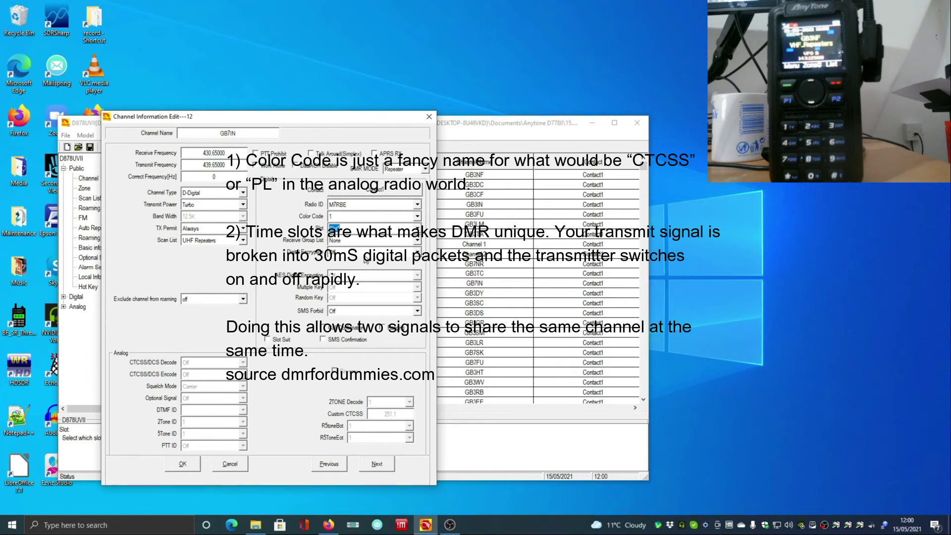
pyautogui.click(420, 241)
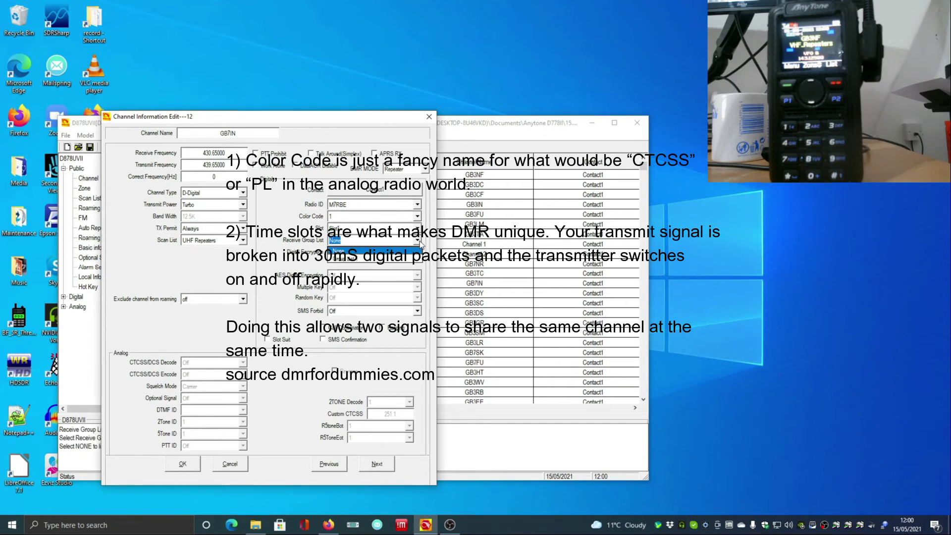
pyautogui.click(420, 241)
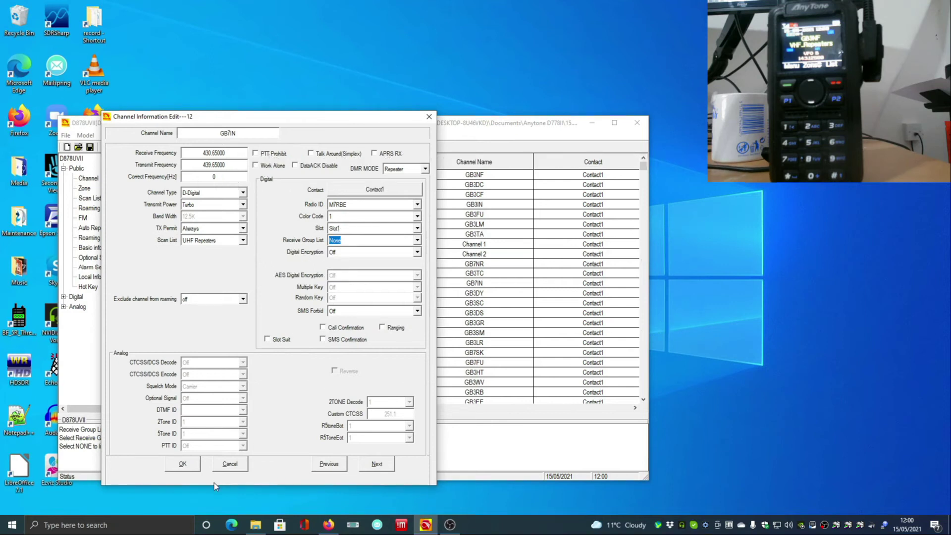
pyautogui.click(183, 465)
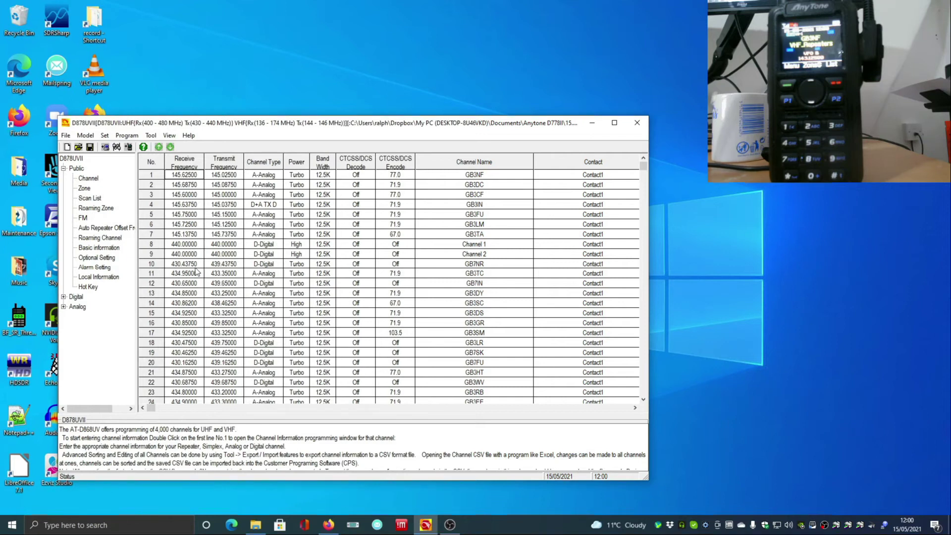
# Delete rows 8 (Channel 1) and 9 (Channel 2), the 440.00000 MHz test channels.
pyautogui.click(154, 246)
pyautogui.rightClick(154, 246)
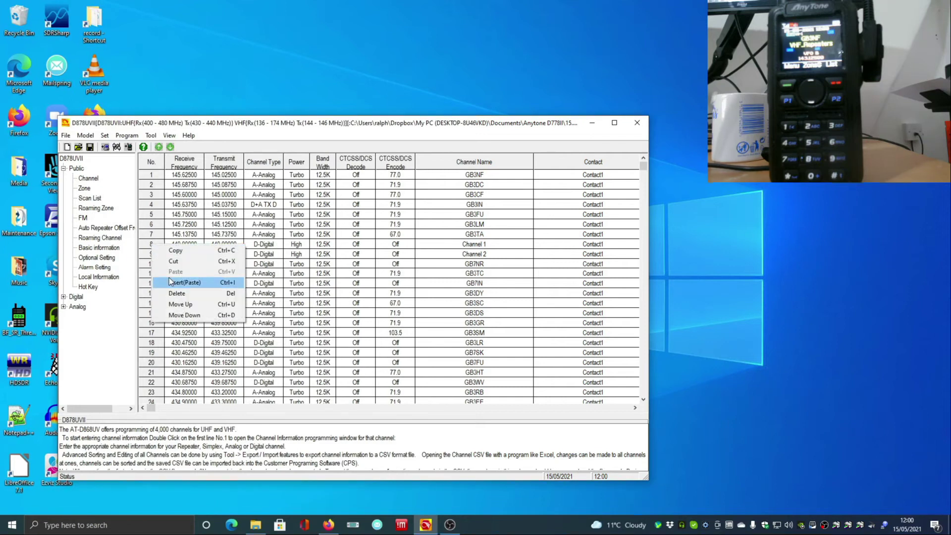
pyautogui.click(174, 294)
pyautogui.click(158, 254)
pyautogui.rightClick(158, 254)
pyautogui.click(182, 302)
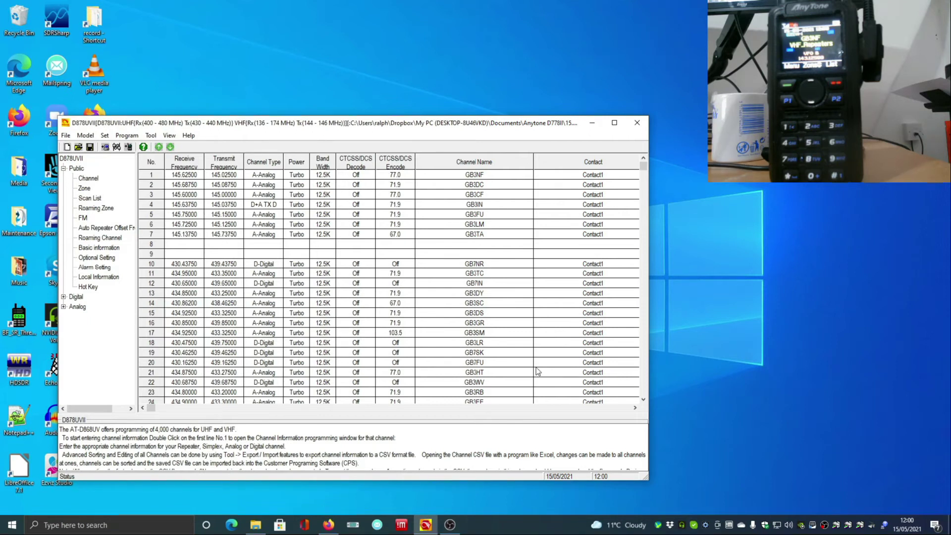
# Save the codeplug over 15.05.2021.rdt and acknowledge the Save File OK message.
pyautogui.click(90, 147)
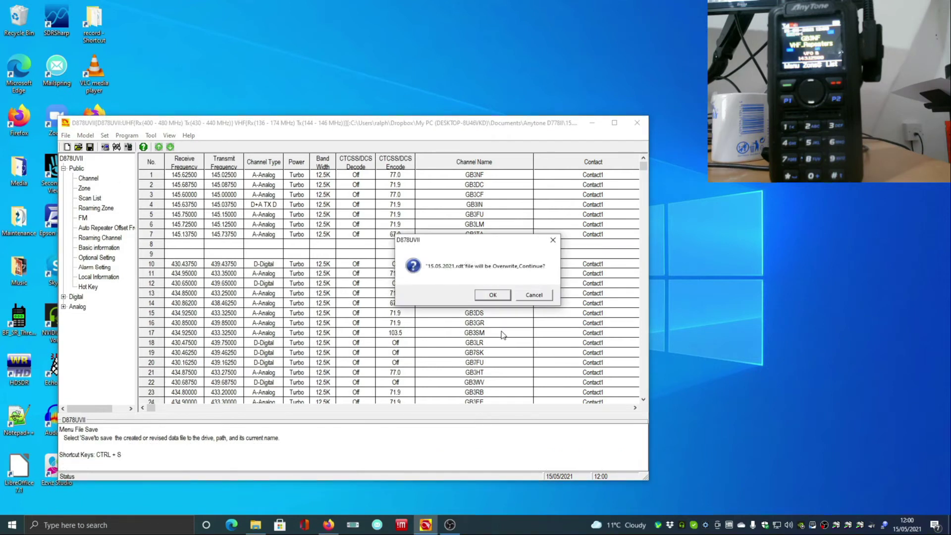
pyautogui.click(498, 297)
pyautogui.click(493, 295)
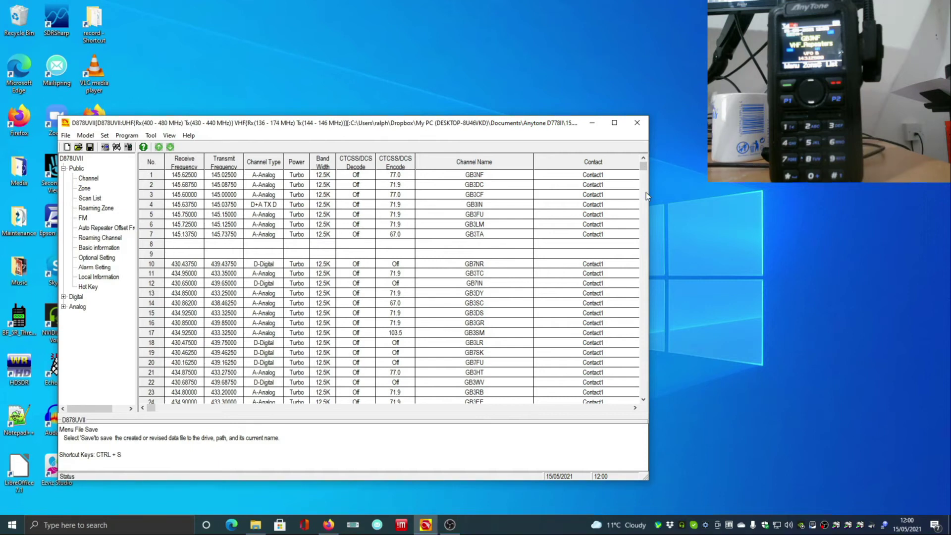
pyautogui.moveTo(644, 168); pyautogui.dragTo(593, 238)
pyautogui.click(451, 322)
pyautogui.press('pagedown')
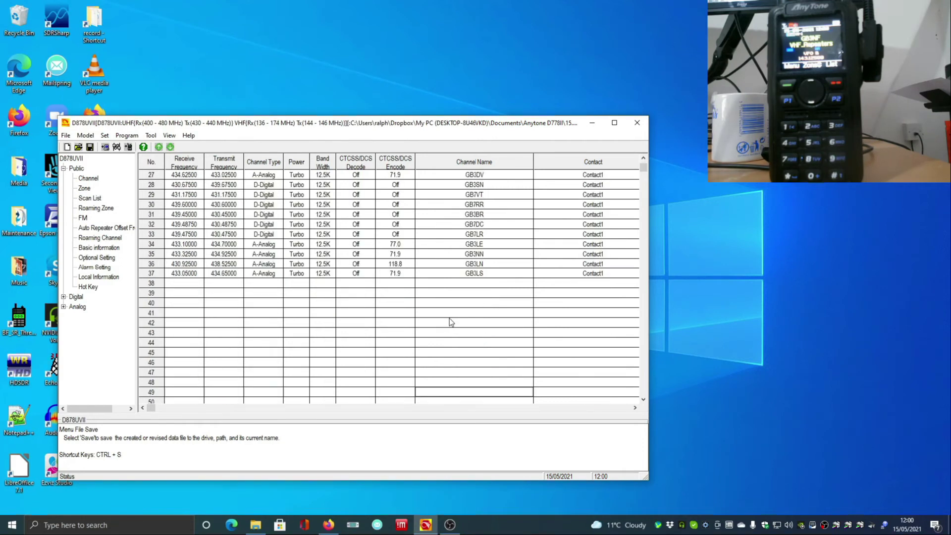
pyautogui.press('Up')
pyautogui.press('Up')
pyautogui.press('Up')
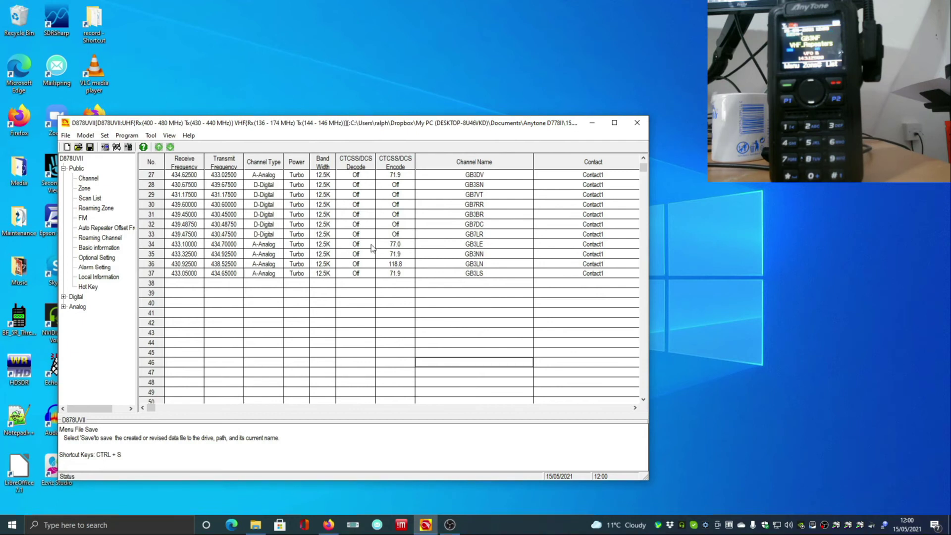
pyautogui.press('pageup')
pyautogui.scroll(3, 373, 248)
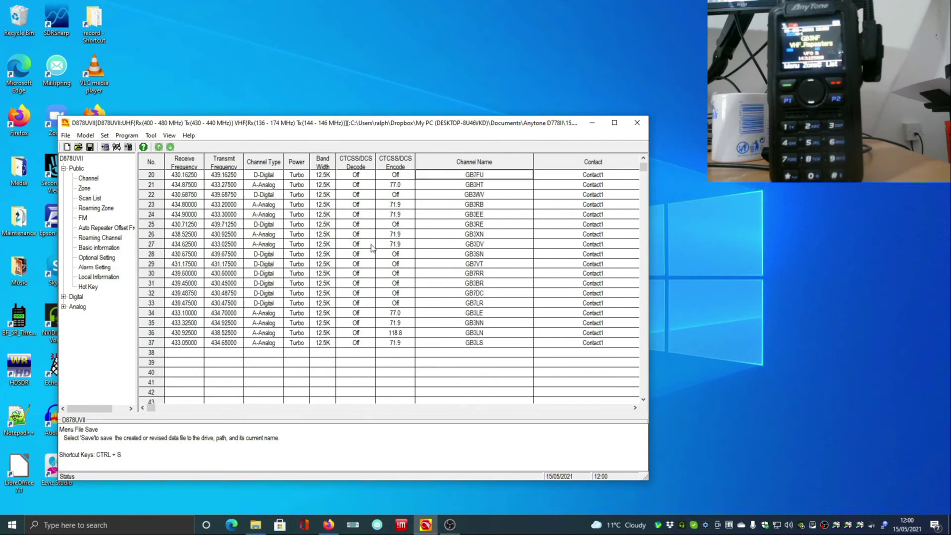
pyautogui.press('Up')
pyautogui.press('Up')
pyautogui.press('Up')
pyautogui.press('Up')
pyautogui.press('Up')
pyautogui.press('Up')
pyautogui.press('Up')
pyautogui.press('Up')
pyautogui.press('Up')
pyautogui.press('Up')
pyautogui.press('Up')
pyautogui.press('Up')
pyautogui.press('Up')
pyautogui.press('Up')
pyautogui.press('Up')
pyautogui.press('Up')
pyautogui.press('Up')
pyautogui.press('Up')
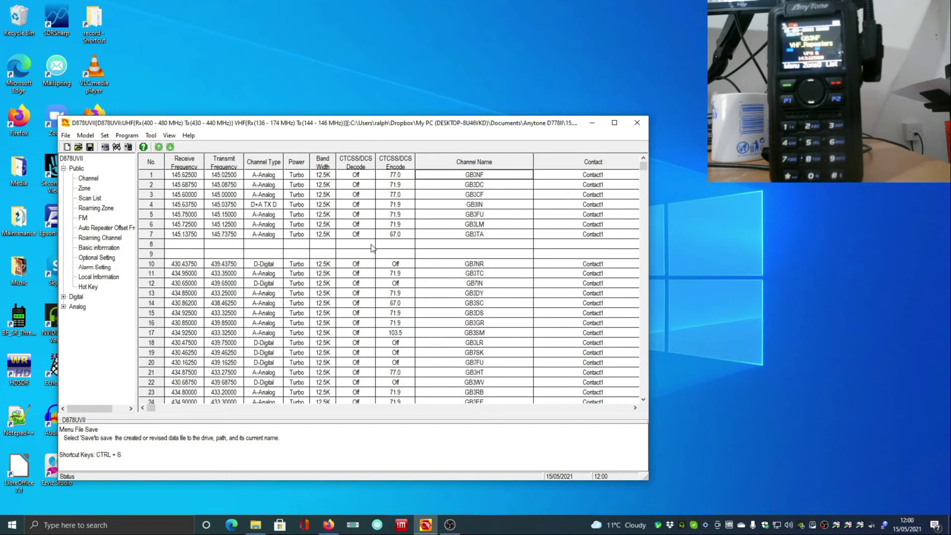
pyautogui.press('Down')
pyautogui.press('Down')
pyautogui.press('Down')
pyautogui.press('Down')
pyautogui.press('Down')
pyautogui.press('Down')
pyautogui.press('Down')
pyautogui.press('Down')
pyautogui.press('Down')
pyautogui.click(268, 313)
pyautogui.press('Down')
pyautogui.press('Down')
pyautogui.press('Down')
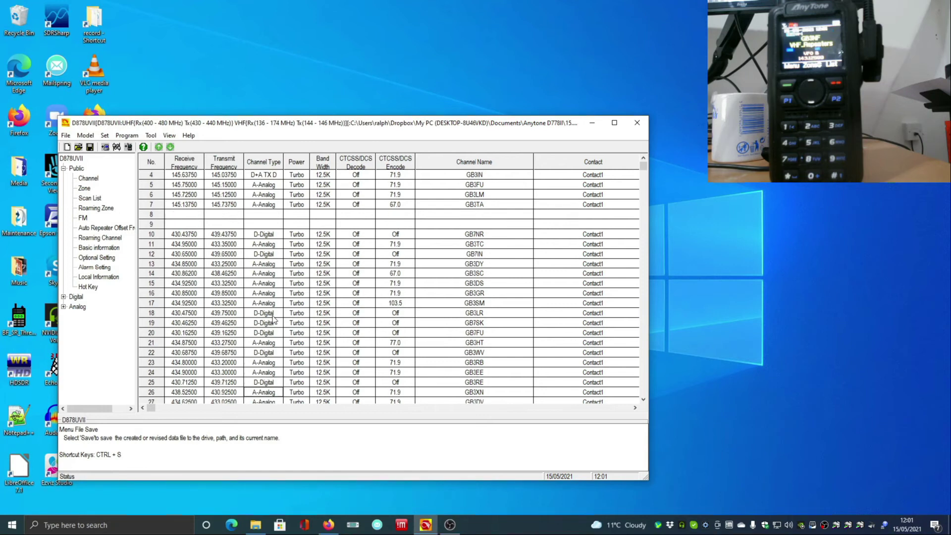
pyautogui.scroll(-4, 274, 319)
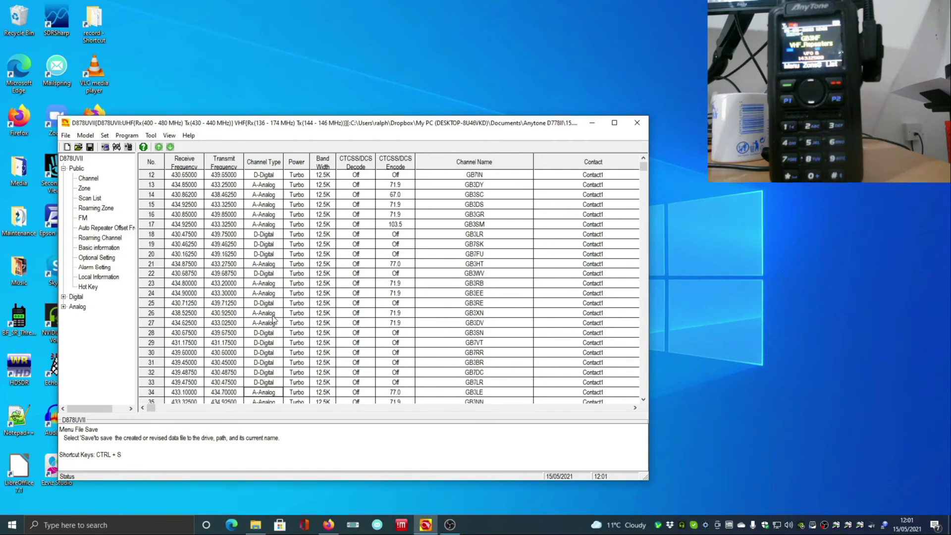
pyautogui.scroll(-3, 273, 319)
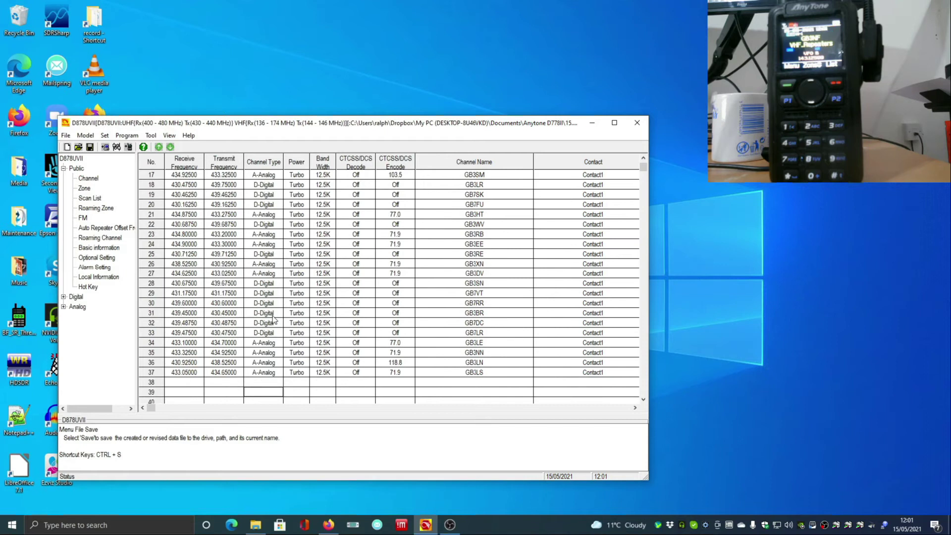
pyautogui.scroll(-18, 273, 318)
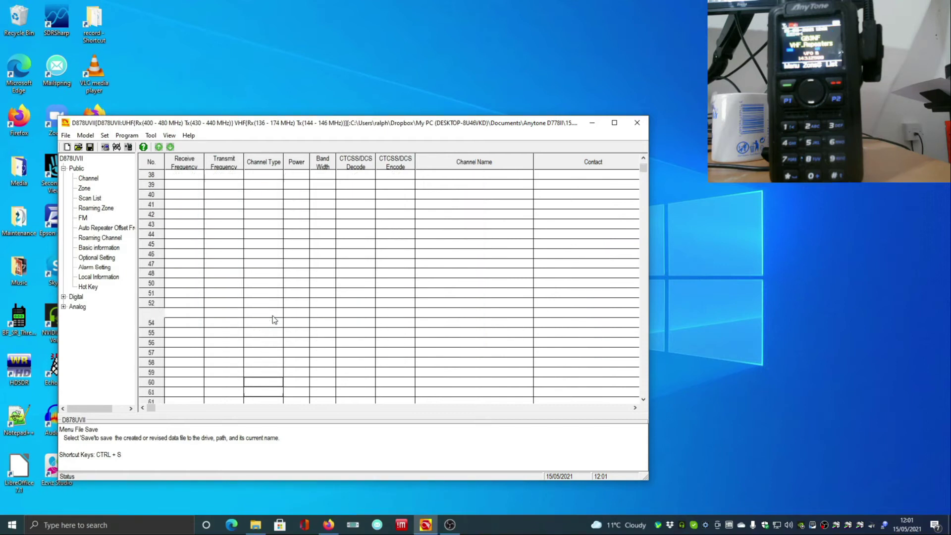
pyautogui.scroll(-20, 273, 319)
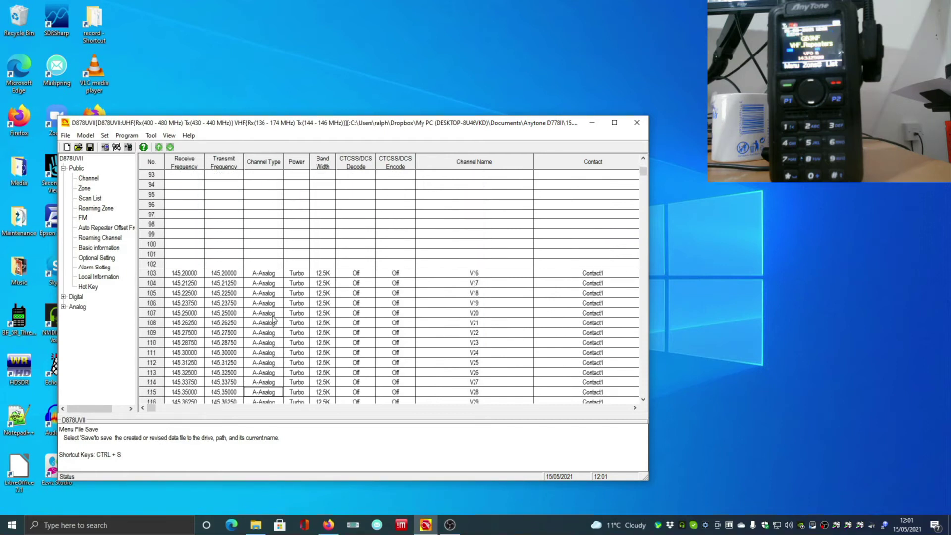
pyautogui.scroll(-3, 274, 319)
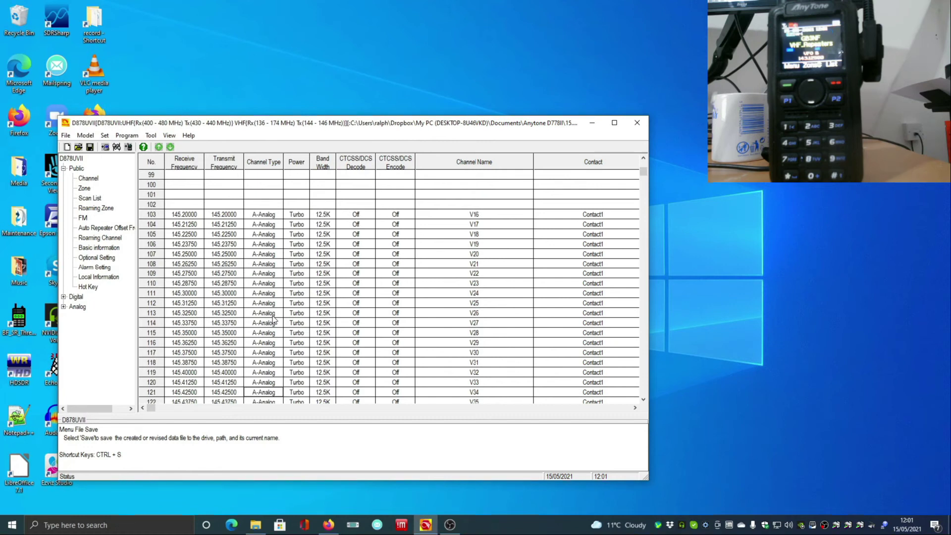
pyautogui.scroll(-4, 274, 318)
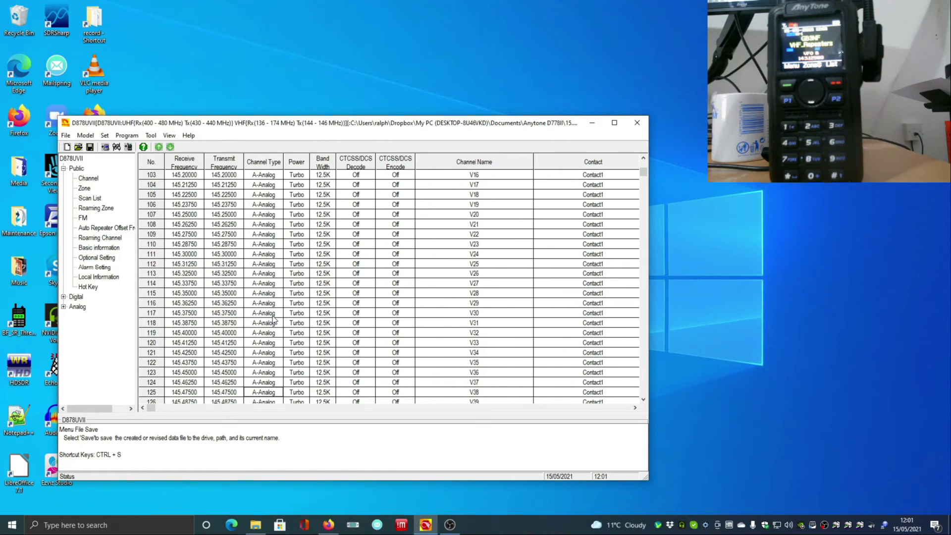
pyautogui.scroll(-8, 273, 319)
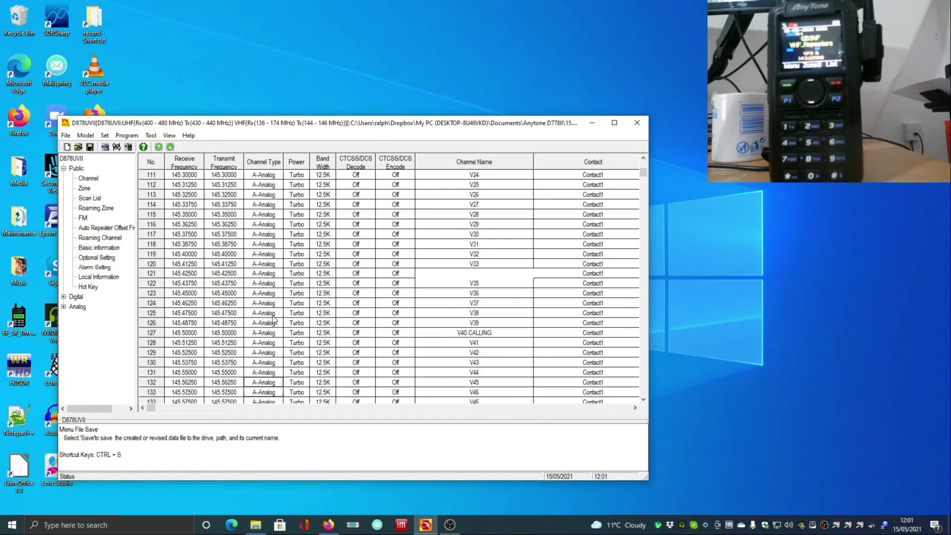
pyautogui.scroll(-4, 274, 319)
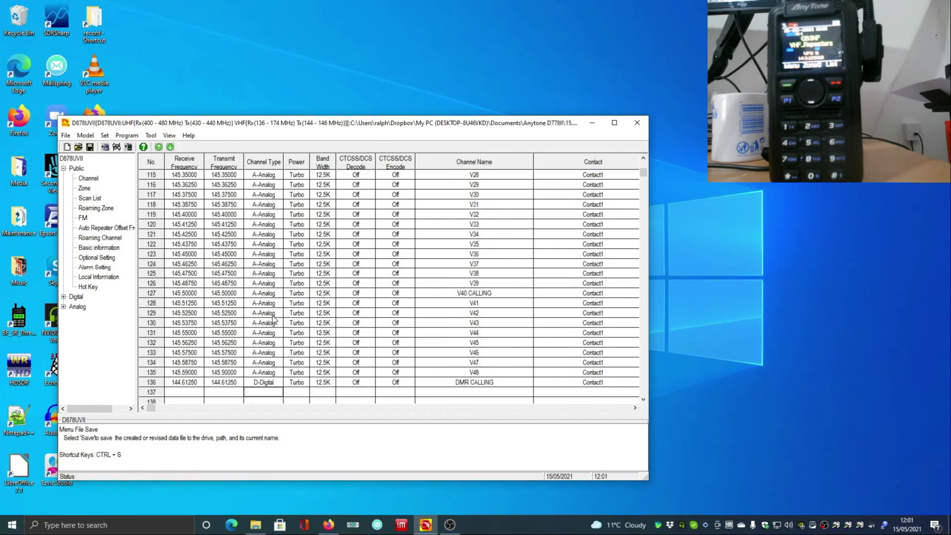
pyautogui.press('Up')
pyautogui.press('Up')
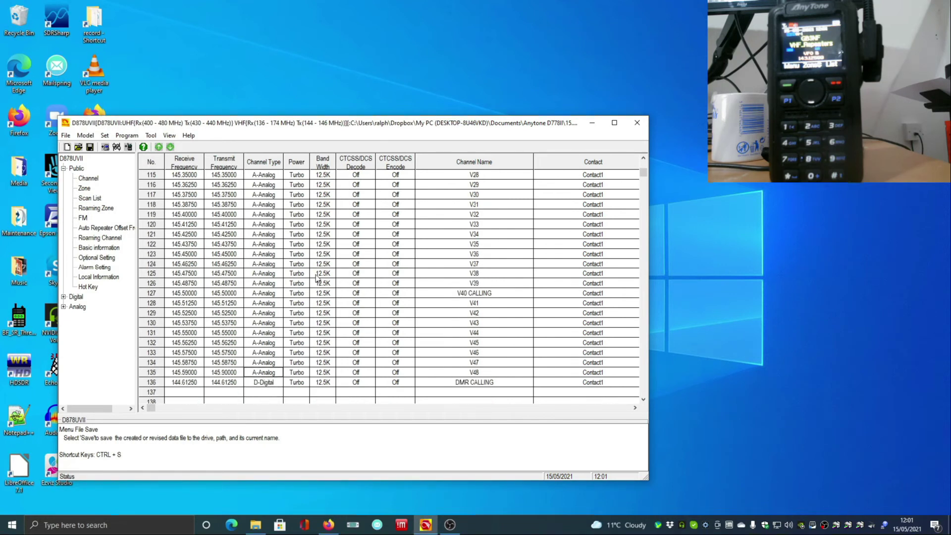
pyautogui.rightClick(157, 226)
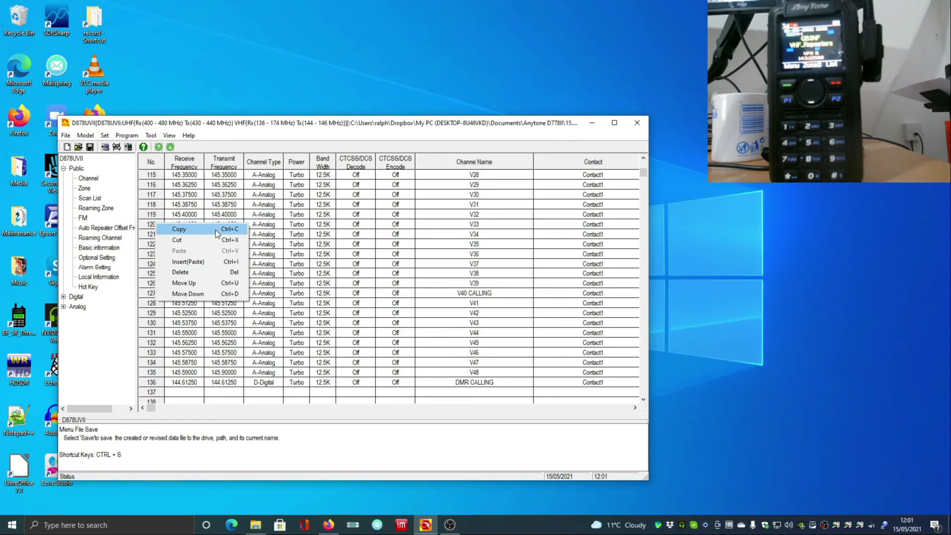
pyautogui.click(364, 316)
pyautogui.press('Up')
pyautogui.press('Up')
pyautogui.press('Up')
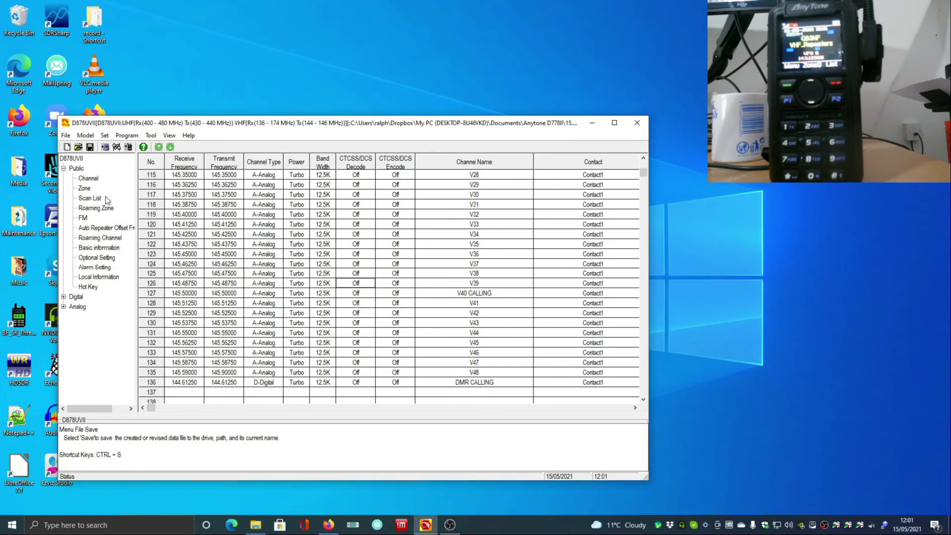
pyautogui.click(97, 181)
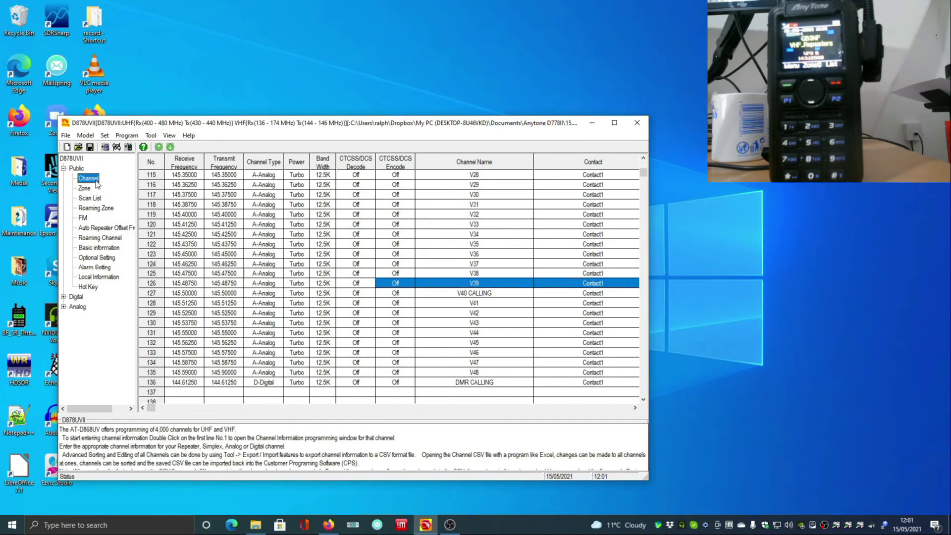
pyautogui.doubleClick(319, 234)
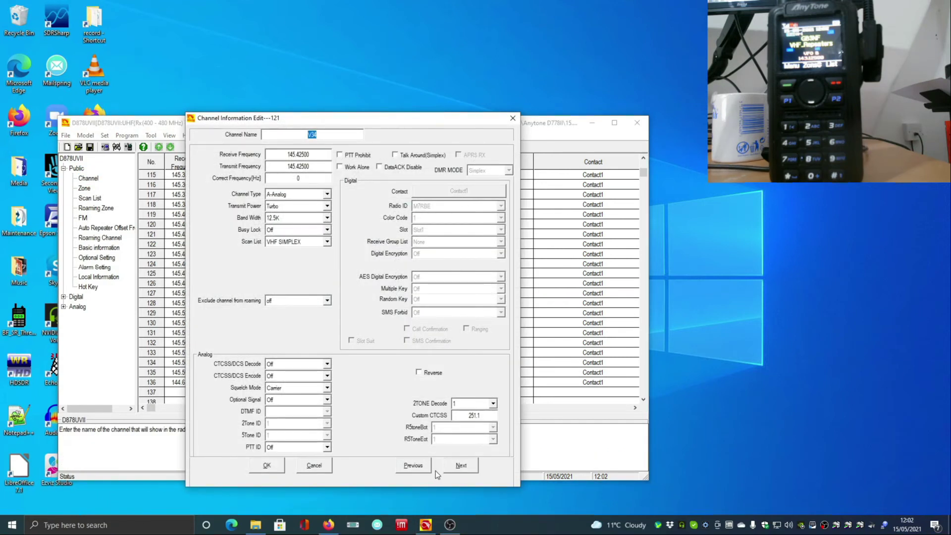
pyautogui.click(312, 466)
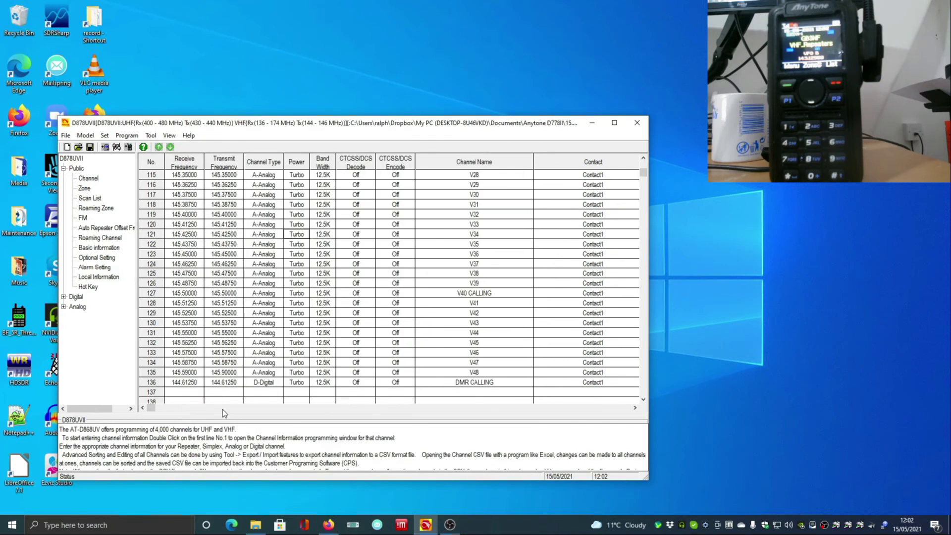
# In the scan list table, start row 5 and name it 'New Scan List'.
pyautogui.click(94, 200)
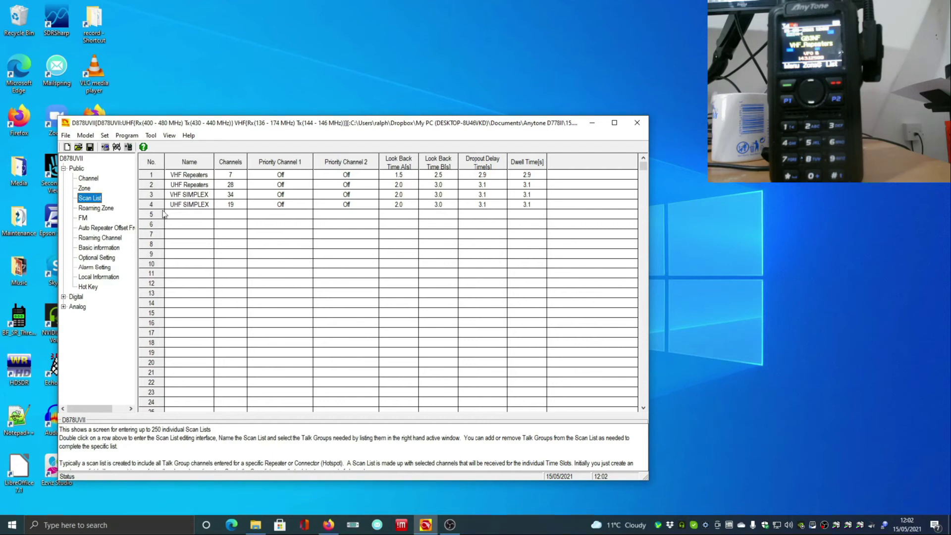
pyautogui.doubleClick(170, 220)
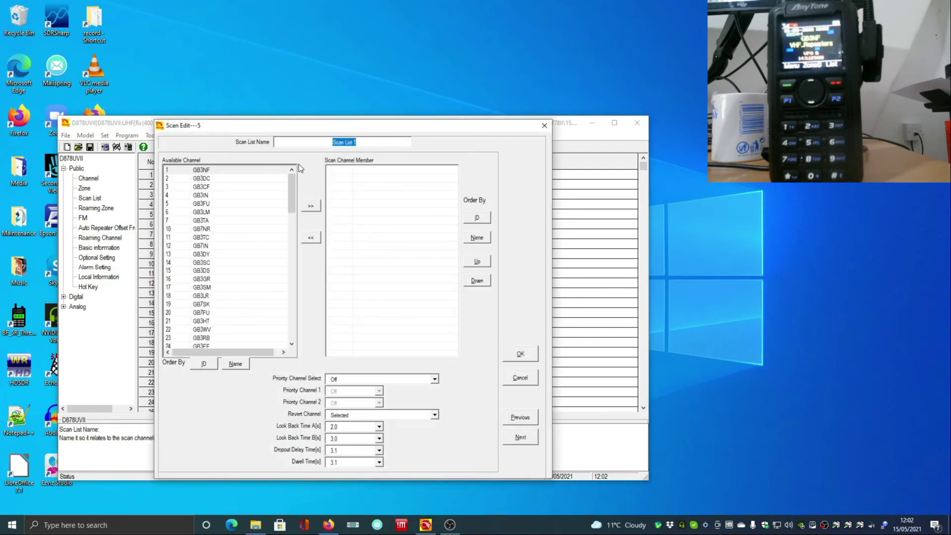
pyautogui.press('End')
pyautogui.write('New')
pyautogui.press('BackSpace')
pyautogui.press('BackSpace')
pyautogui.press('BackSpace')
pyautogui.press('BackSpace')
pyautogui.press('BackSpace')
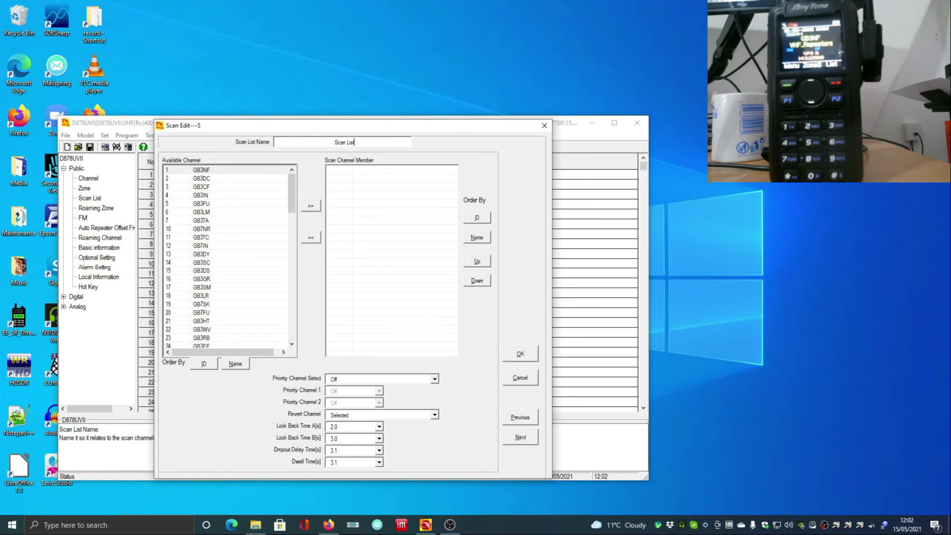
pyautogui.press('Home')
pyautogui.write('New')
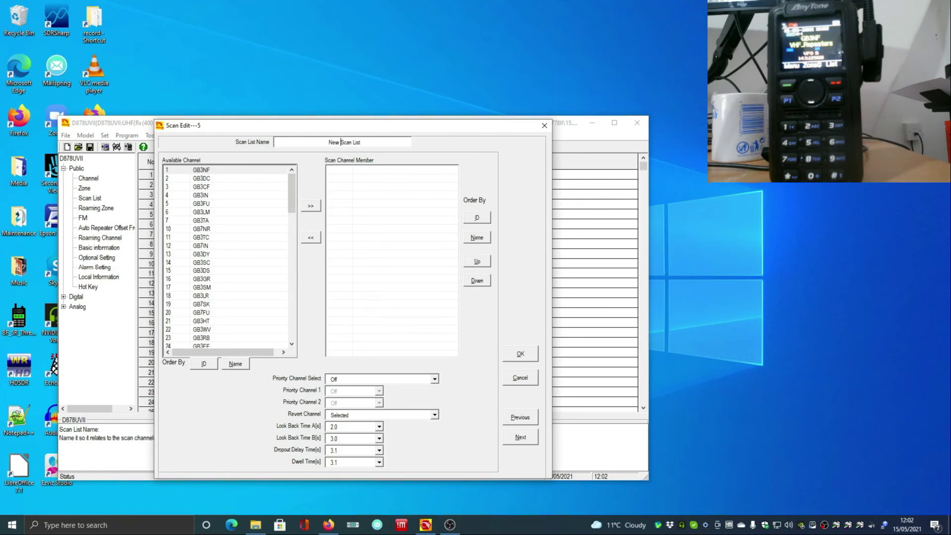
# Add nine repeater channels, GB3IN through GB3RB, including GB3GR and GB7FU, to the list.
pyautogui.click(218, 187)
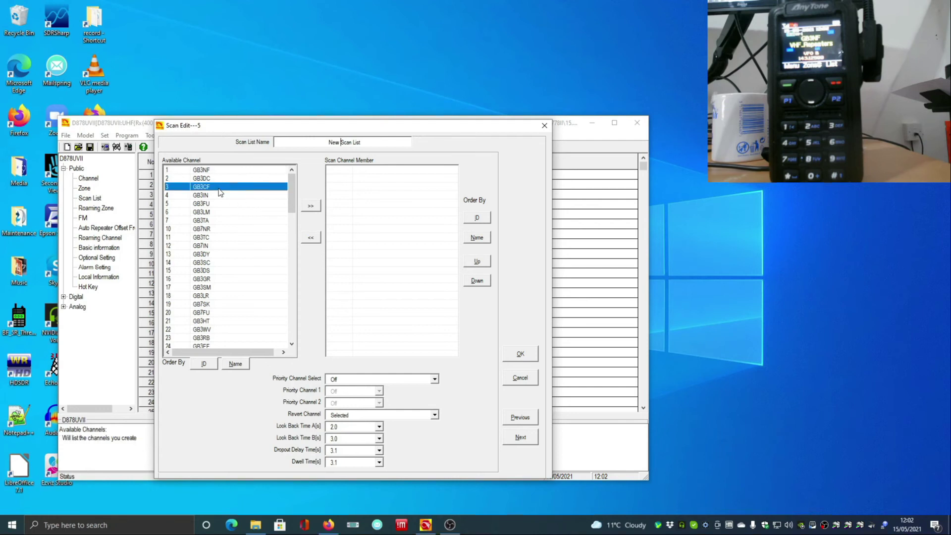
pyautogui.keyDown('shift'); pyautogui.click(216, 237); pyautogui.keyUp('shift')
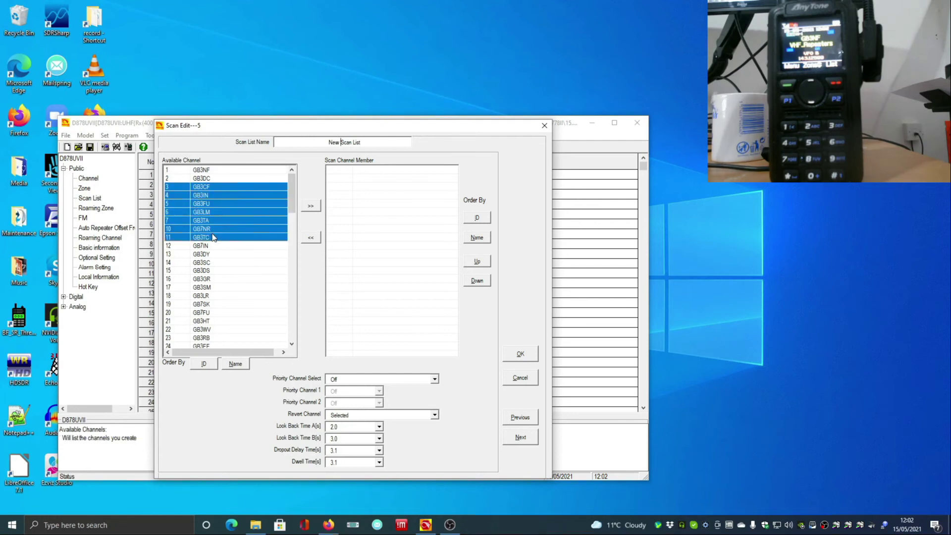
pyautogui.keyDown('ctrl'); pyautogui.click(215, 288); pyautogui.keyUp('ctrl')
pyautogui.keyDown('ctrl'); pyautogui.click(217, 322); pyautogui.keyUp('ctrl')
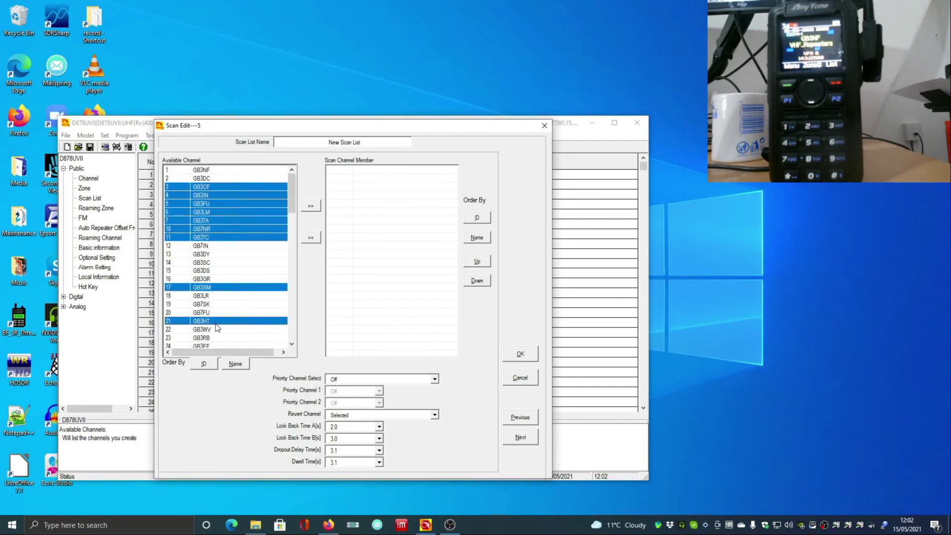
pyautogui.click(217, 204)
pyautogui.click(215, 195)
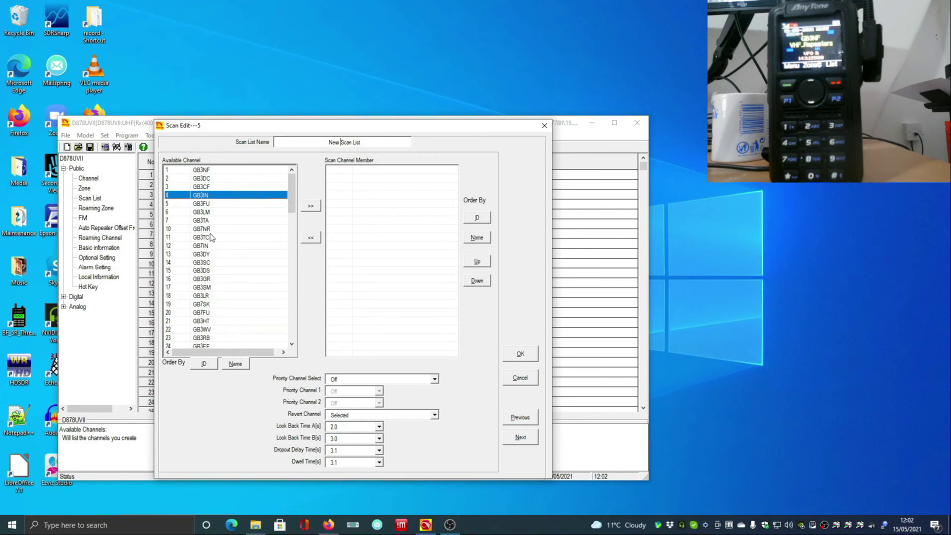
pyautogui.keyDown('shift'); pyautogui.click(212, 237); pyautogui.keyUp('shift')
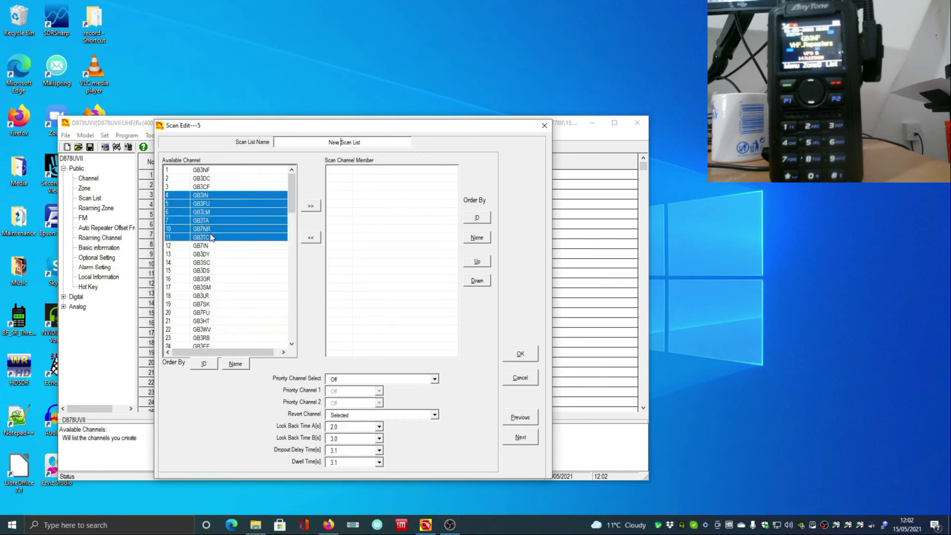
pyautogui.keyDown('ctrl'); pyautogui.click(198, 279); pyautogui.keyUp('ctrl')
pyautogui.keyDown('ctrl'); pyautogui.click(207, 313); pyautogui.keyUp('ctrl')
pyautogui.keyDown('ctrl'); pyautogui.click(218, 338); pyautogui.keyUp('ctrl')
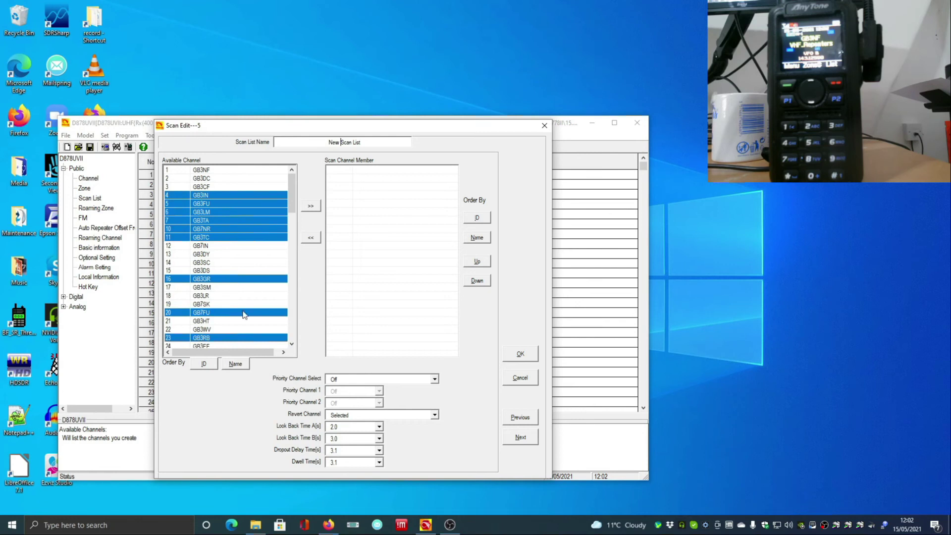
pyautogui.click(311, 206)
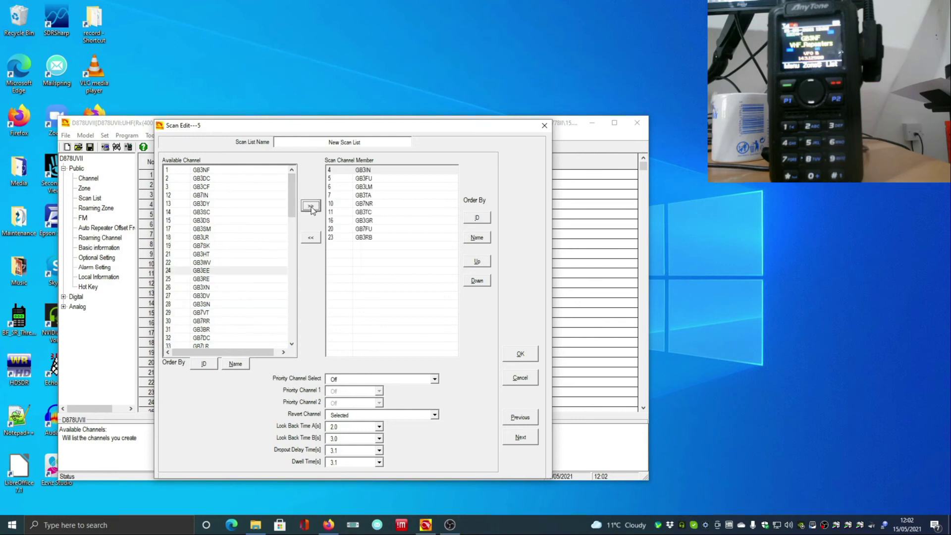
# Move GB3LM to first, GB7FU below GB3RB, then sort members by name and channel number.
pyautogui.click(376, 187)
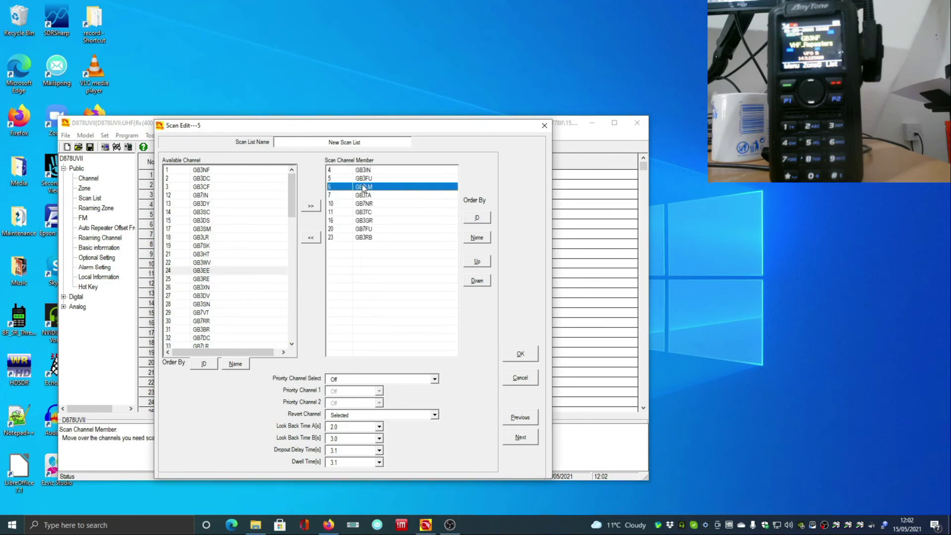
pyautogui.click(476, 261)
pyautogui.click(474, 263)
pyautogui.click(410, 230)
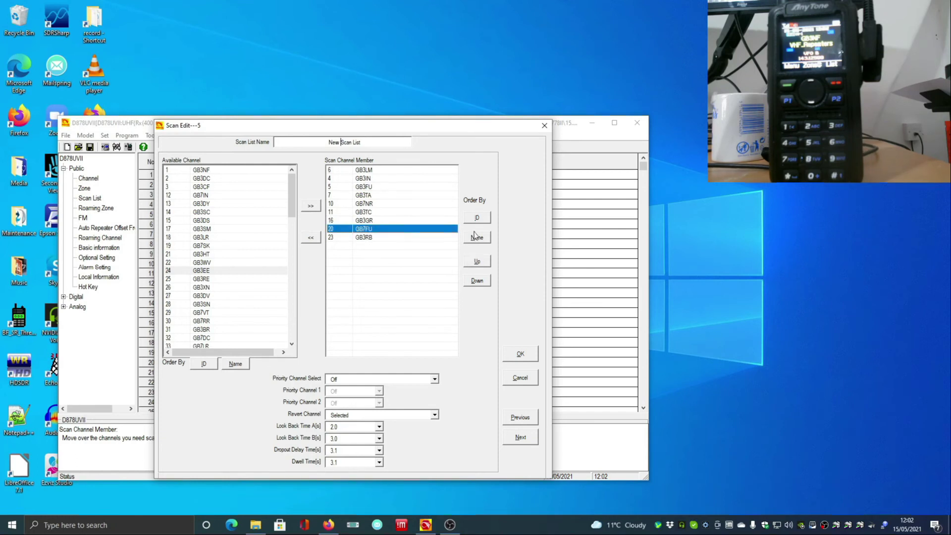
pyautogui.click(474, 281)
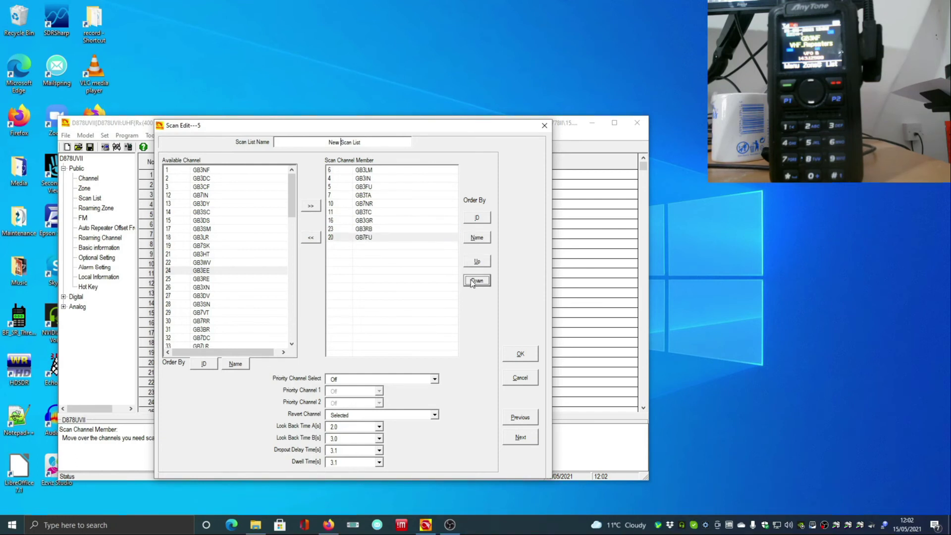
pyautogui.click(485, 239)
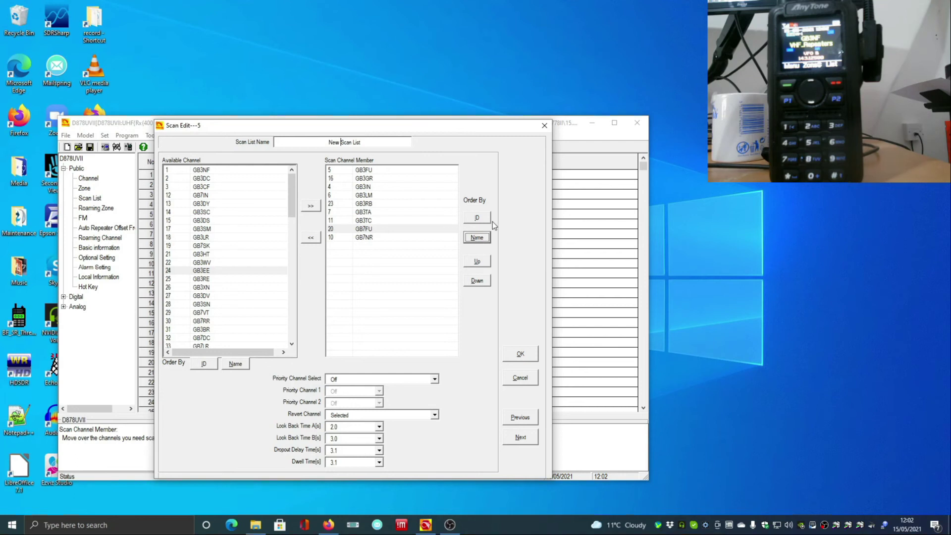
pyautogui.click(478, 218)
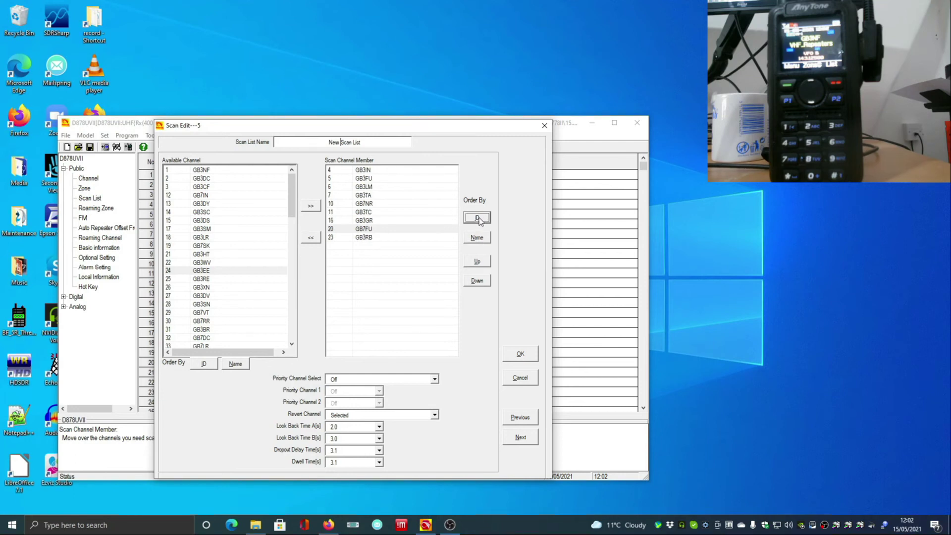
# Discard New Scan List and review the UHF Repeaters scan list members without changes.
pyautogui.click(522, 379)
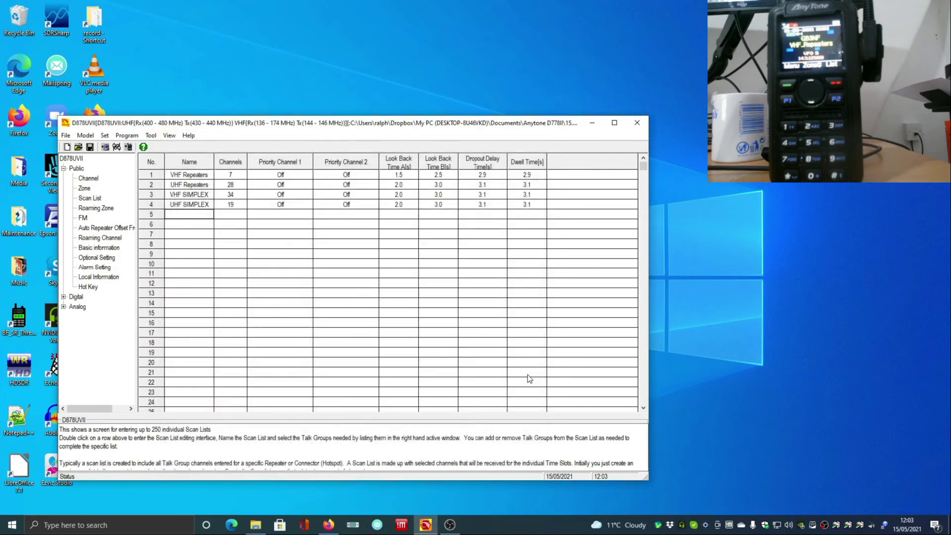
pyautogui.doubleClick(201, 186)
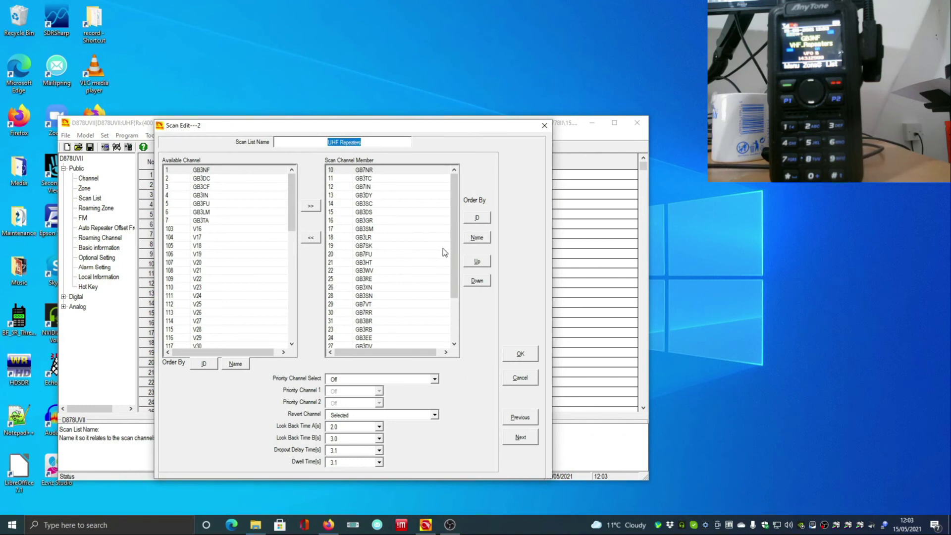
pyautogui.scroll(-2, 455, 241)
pyautogui.scroll(2, 454, 241)
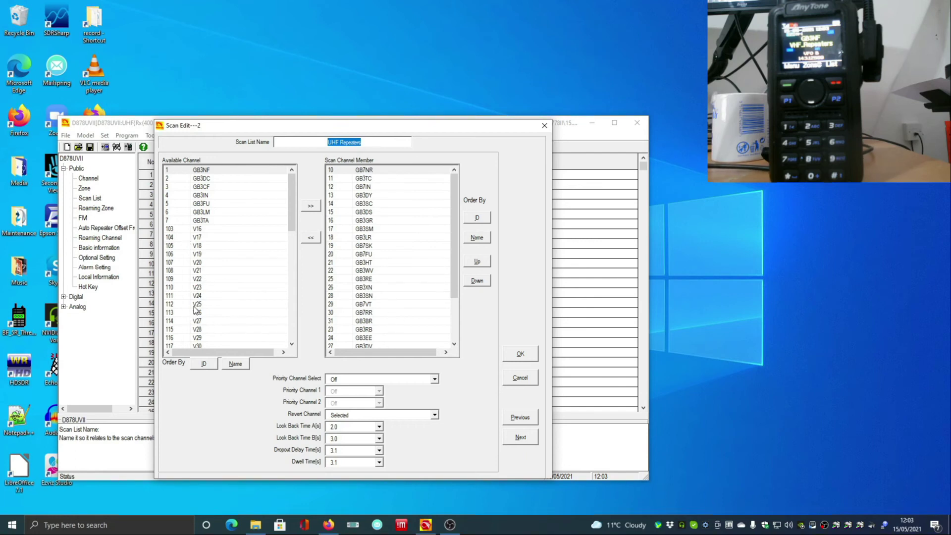
pyautogui.moveTo(293, 216); pyautogui.dragTo(296, 317)
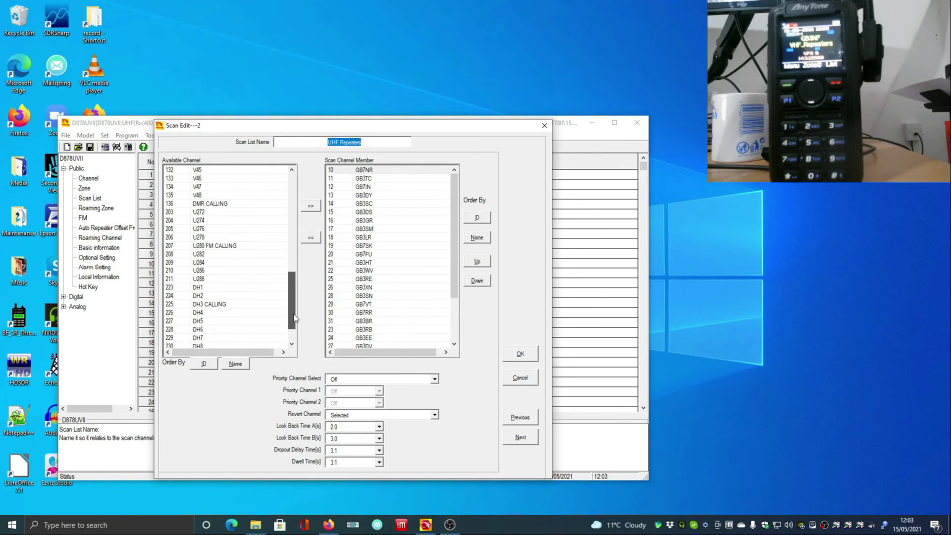
pyautogui.click(515, 381)
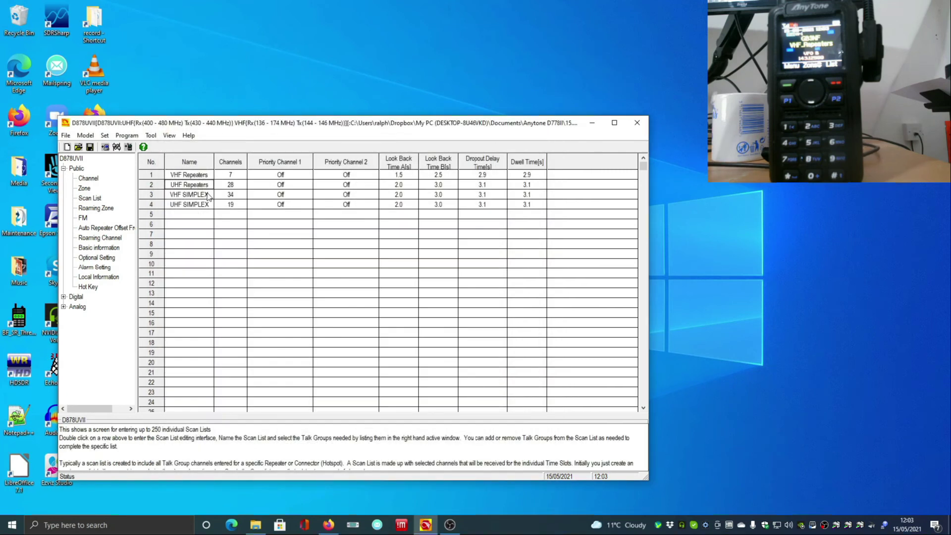
# Review the VHF SIMPLEX and UHF SIMPLEX scan lists' channels, closing each unchanged.
pyautogui.doubleClick(194, 198)
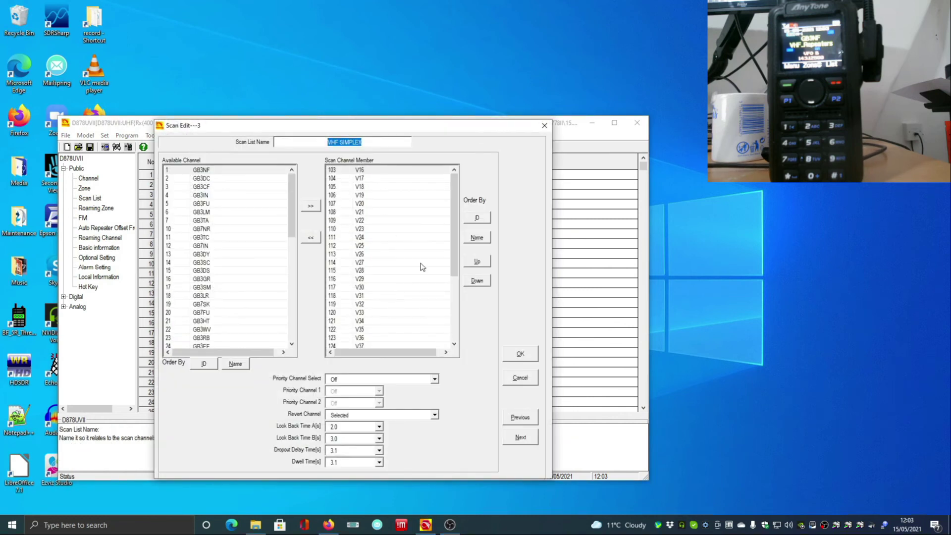
pyautogui.moveTo(453, 231); pyautogui.dragTo(450, 322)
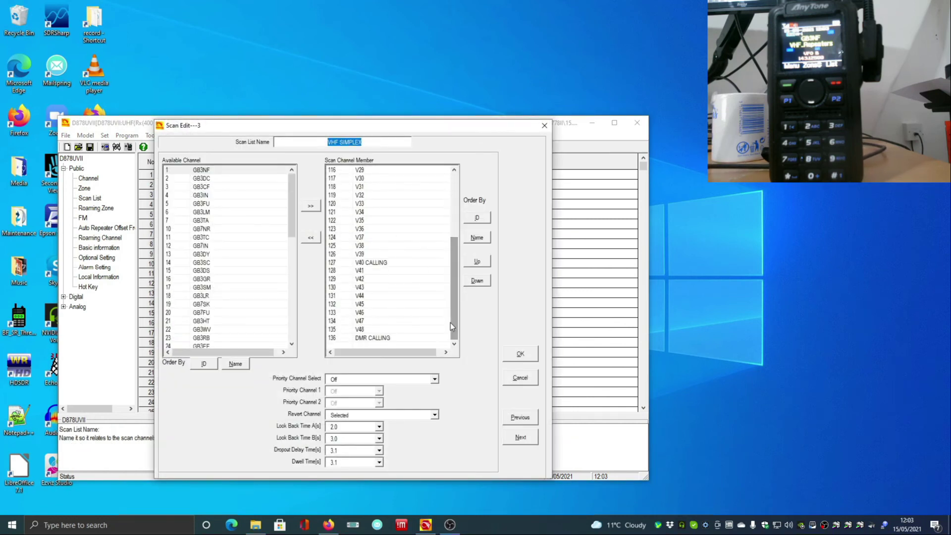
pyautogui.click(520, 378)
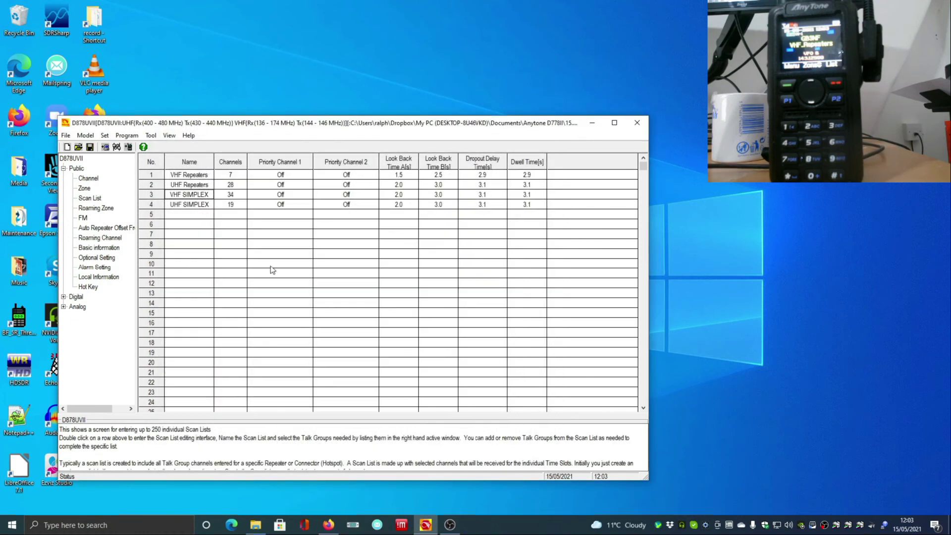
pyautogui.doubleClick(189, 205)
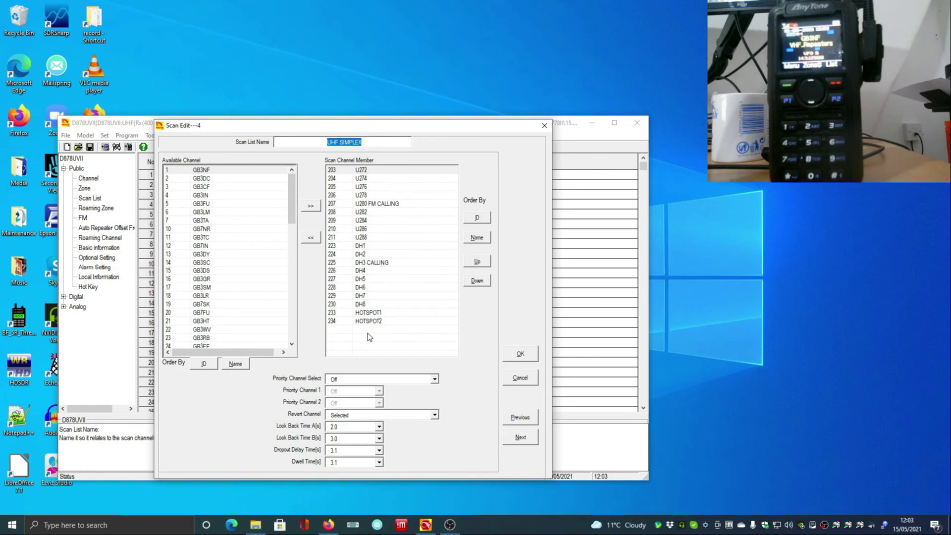
pyautogui.click(520, 377)
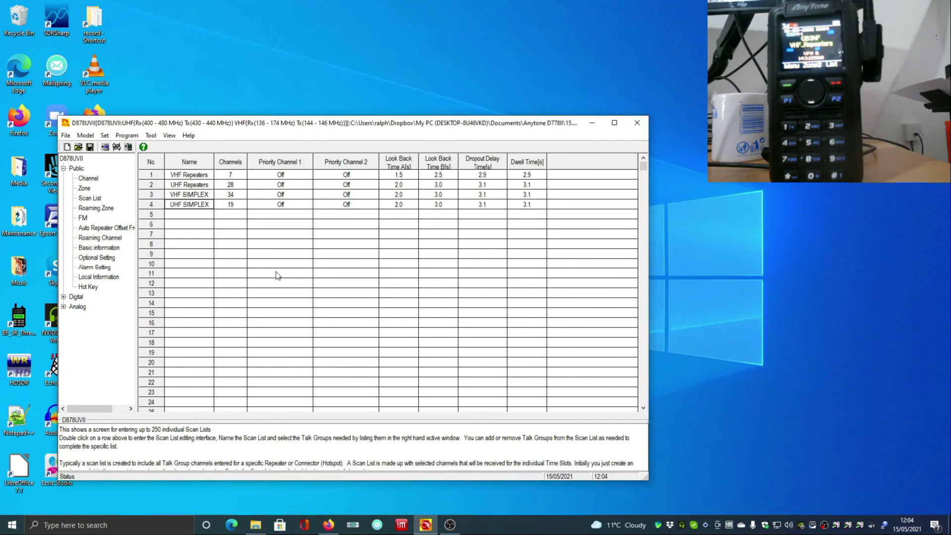
# Open channel 119, V32, and confirm its scan list is VHF SIMPLEX.
pyautogui.click(90, 179)
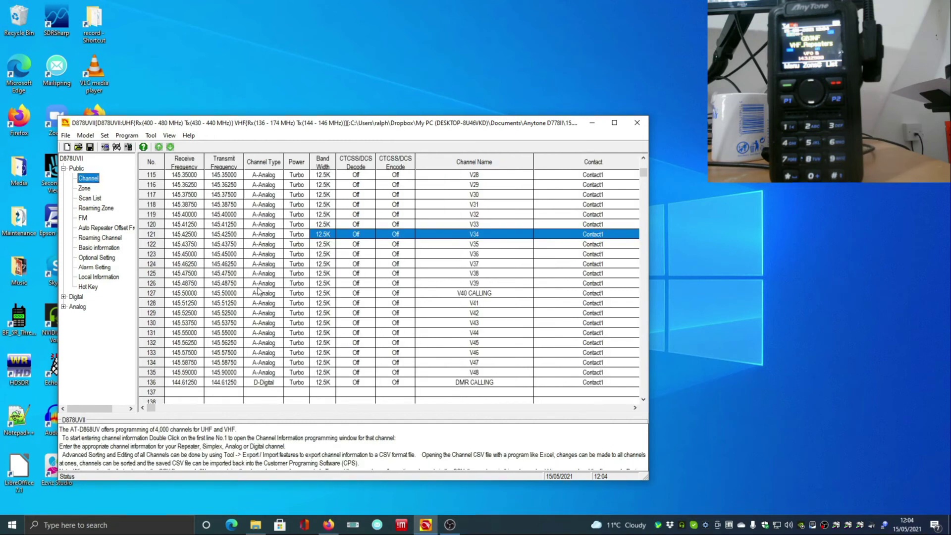
pyautogui.doubleClick(170, 215)
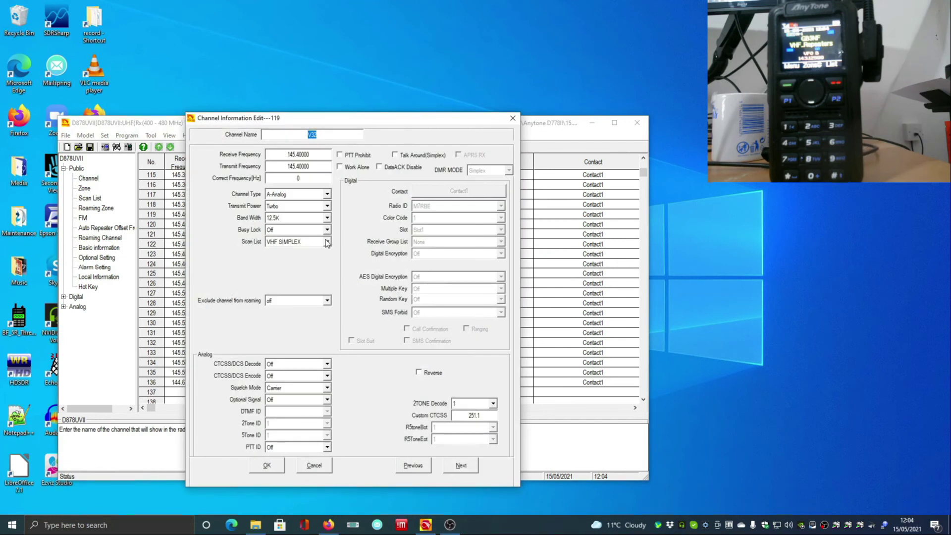
pyautogui.click(327, 242)
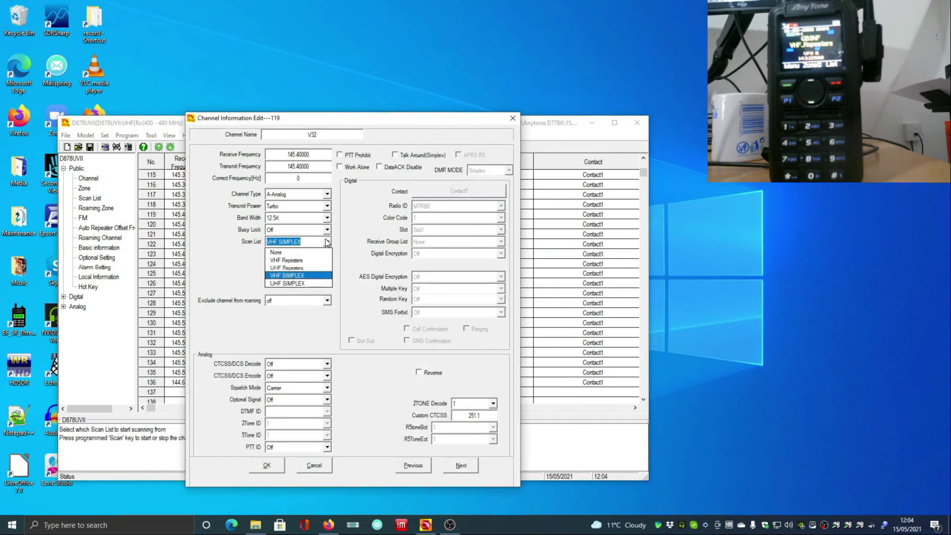
pyautogui.click(353, 240)
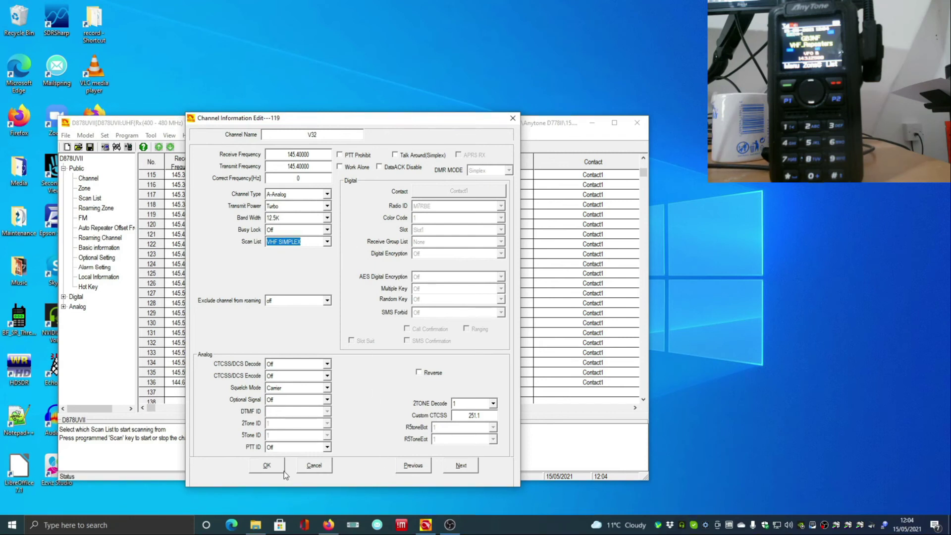
# Cancel V32's Channel Information Edit window, returning to the channel list.
pyautogui.click(323, 466)
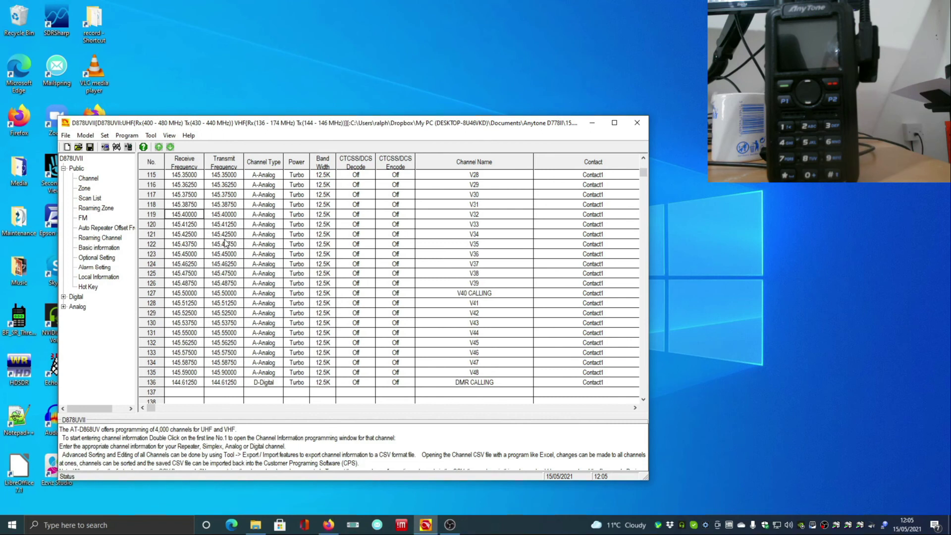
# Browse the FM, Auto Repeater Offset, Roaming Channel and Basic Information sections, closing Basic Information.
pyautogui.click(85, 218)
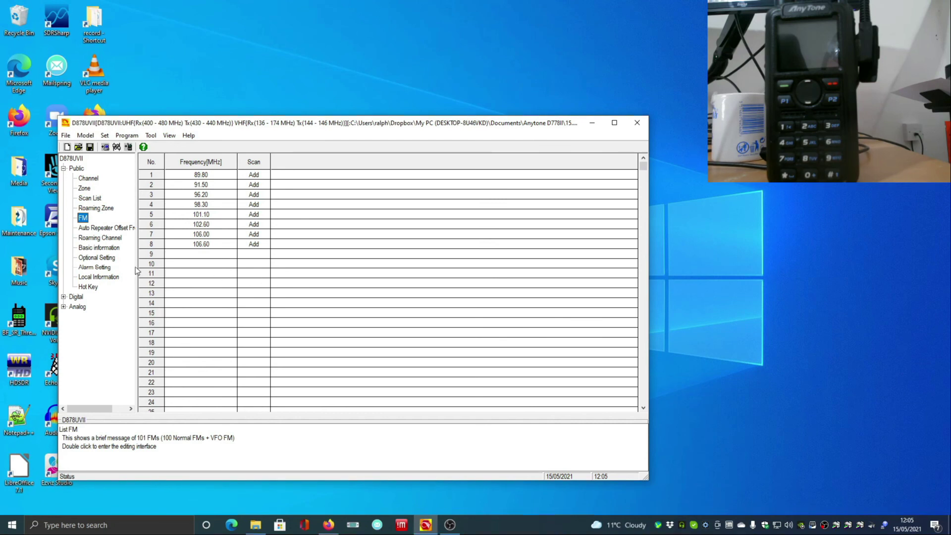
pyautogui.click(115, 231)
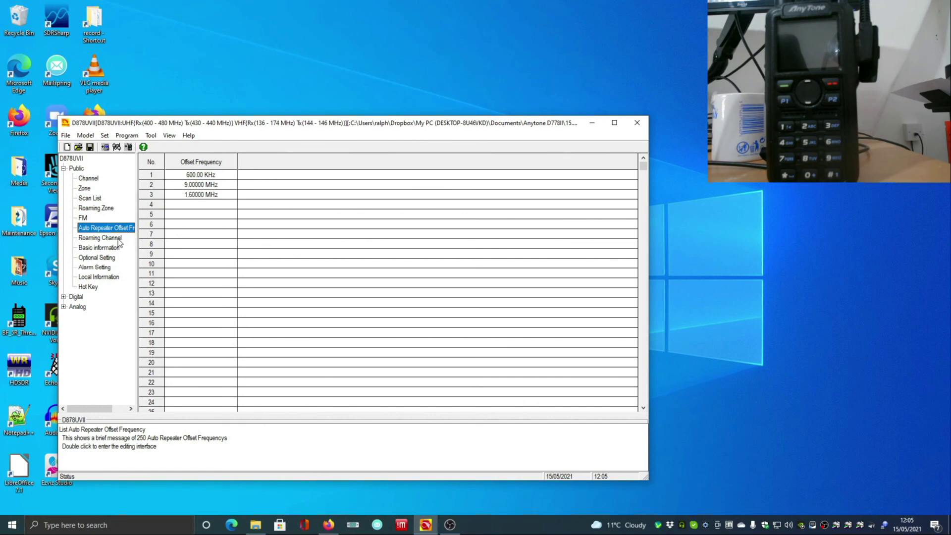
pyautogui.click(101, 238)
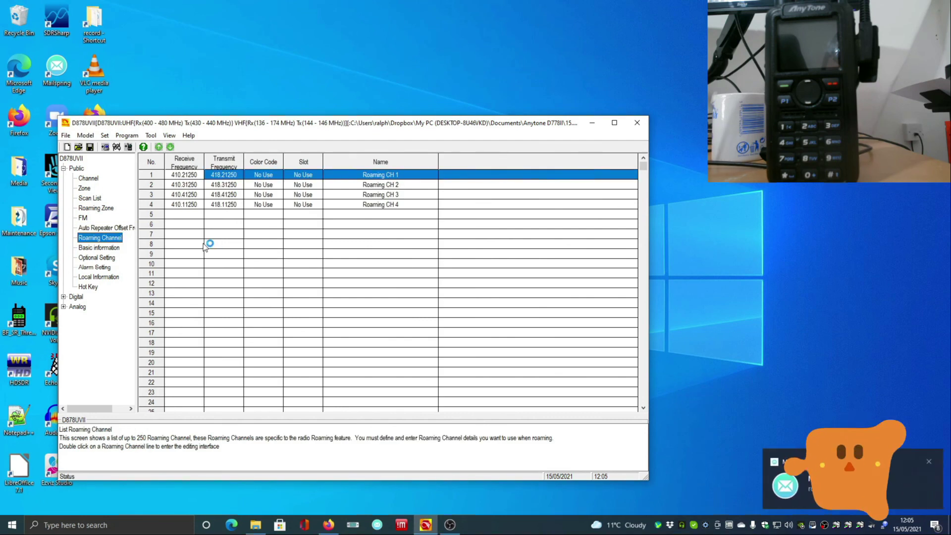
pyautogui.click(929, 466)
pyautogui.click(115, 249)
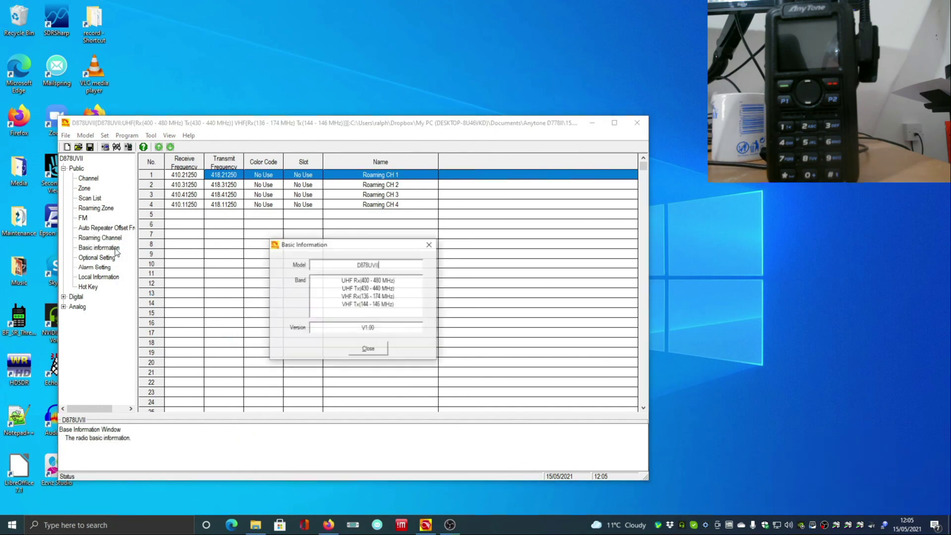
pyautogui.click(368, 349)
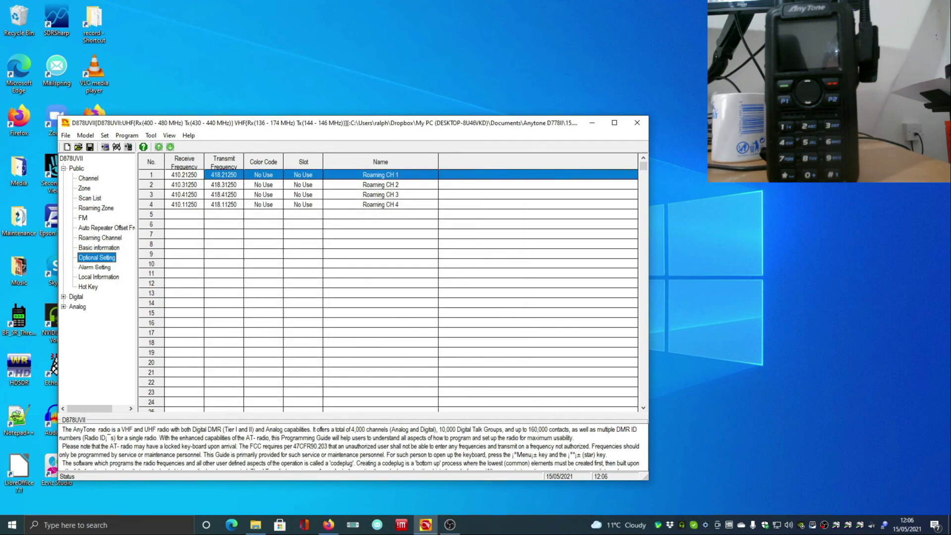
pyautogui.hotkey('alt', 'Tab')
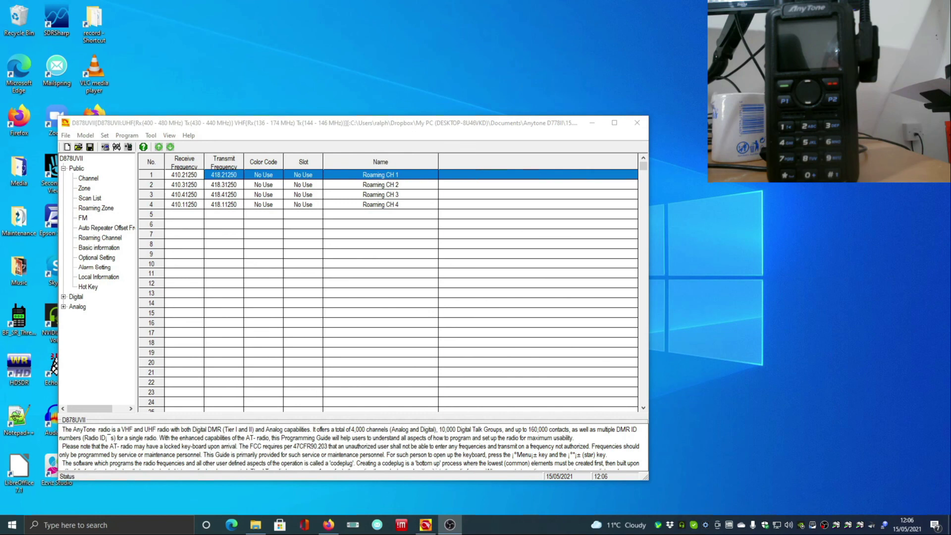
# Save the codeplug again over 15.05.2021.rdt and acknowledge the success message.
pyautogui.click(91, 151)
pyautogui.click(90, 147)
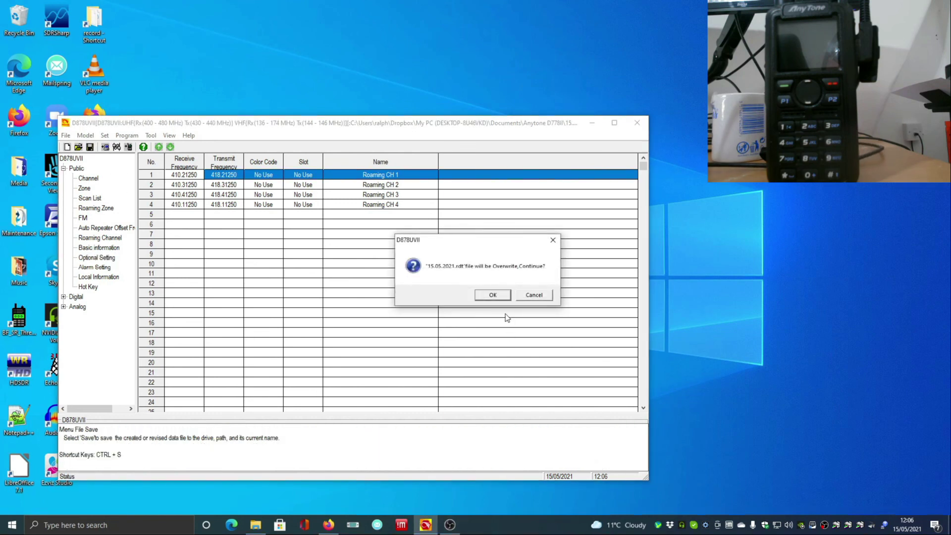
pyautogui.click(497, 296)
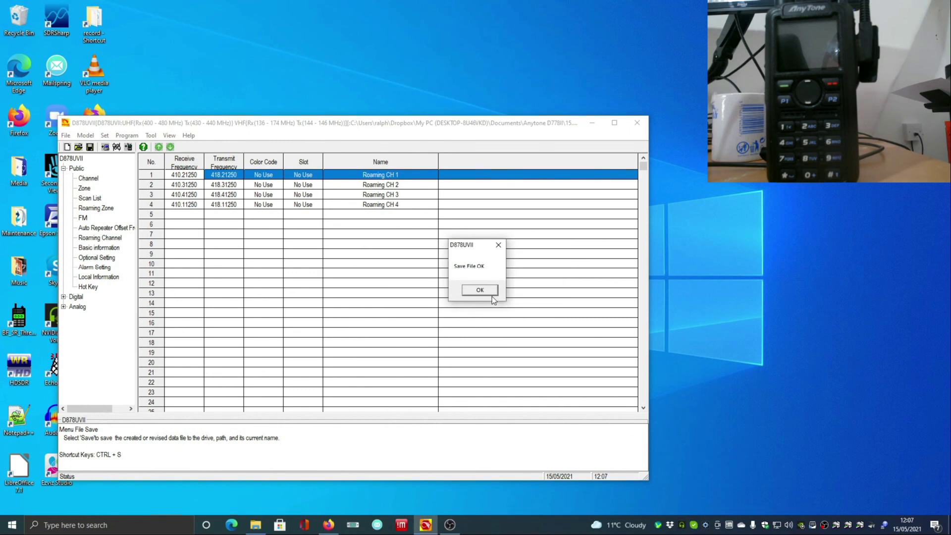
pyautogui.click(489, 293)
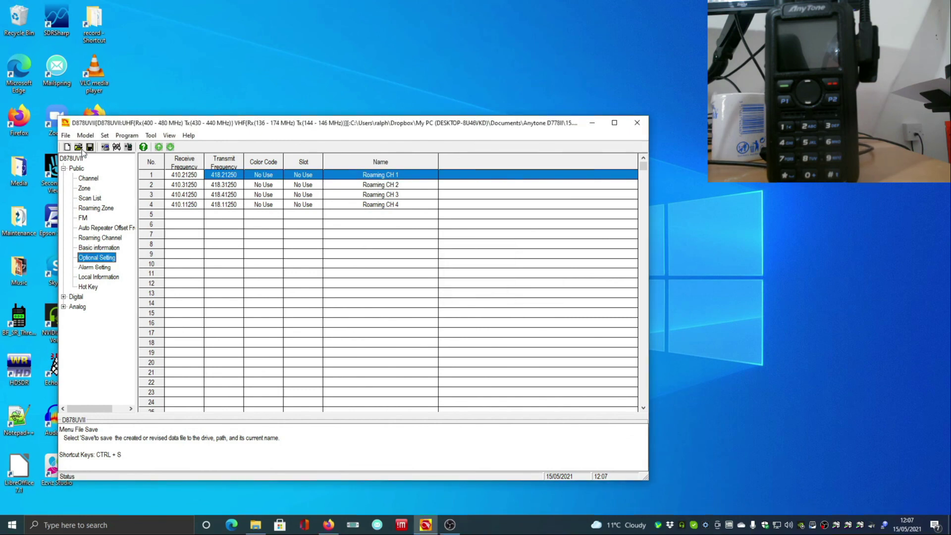
# Start a File > Save As, then cancel it without saving a new file.
pyautogui.click(67, 136)
pyautogui.click(85, 183)
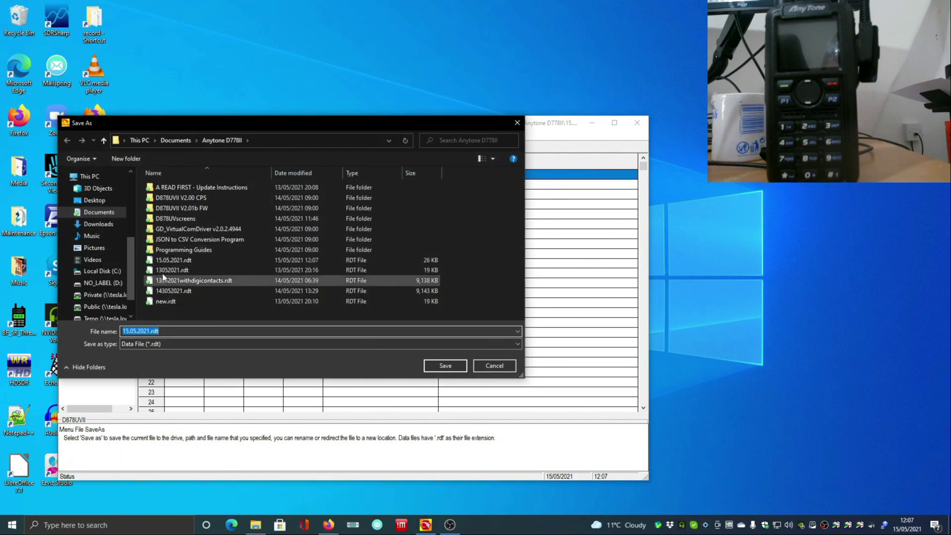
pyautogui.click(503, 365)
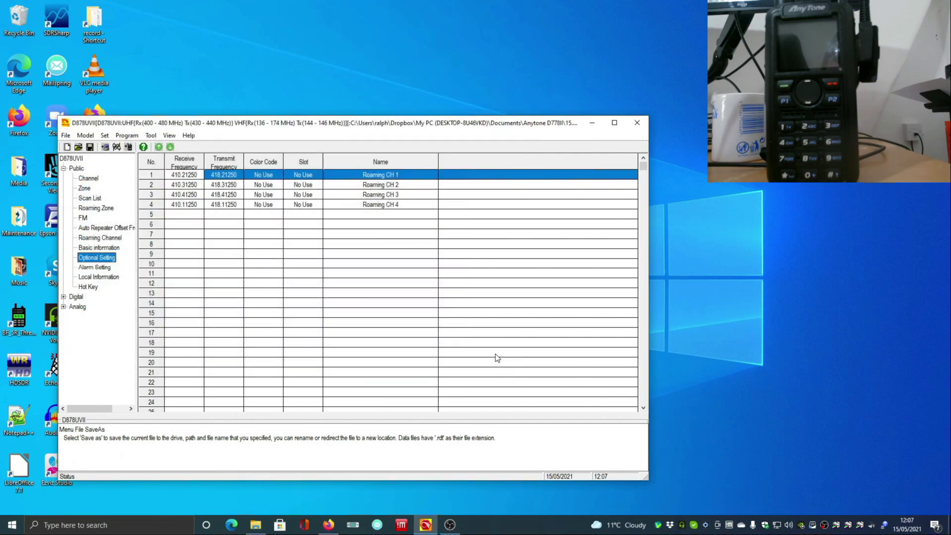
# Write only the Other Data, excluding the digital contact list, to the radio via Program > Write to Radio.
pyautogui.click(127, 135)
pyautogui.click(147, 157)
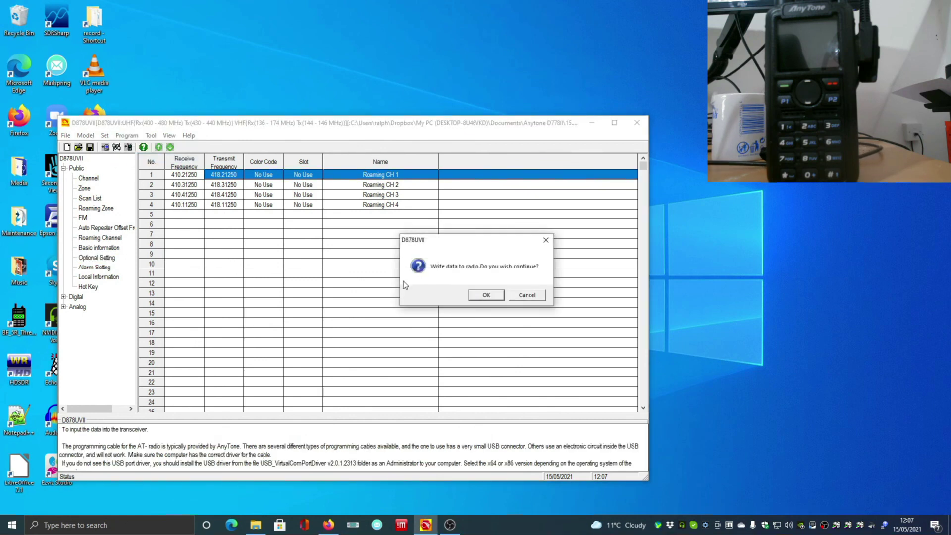
pyautogui.click(486, 295)
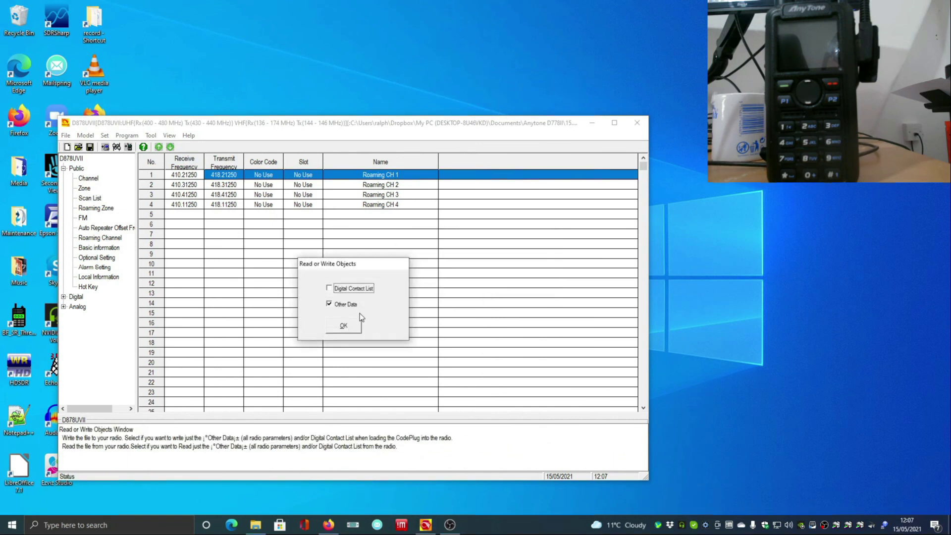
pyautogui.click(344, 326)
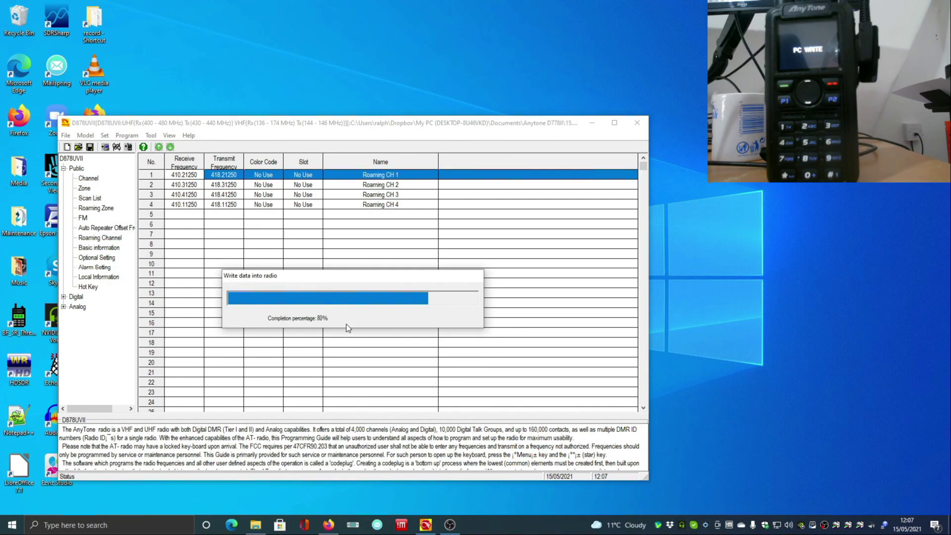
pyautogui.click(486, 294)
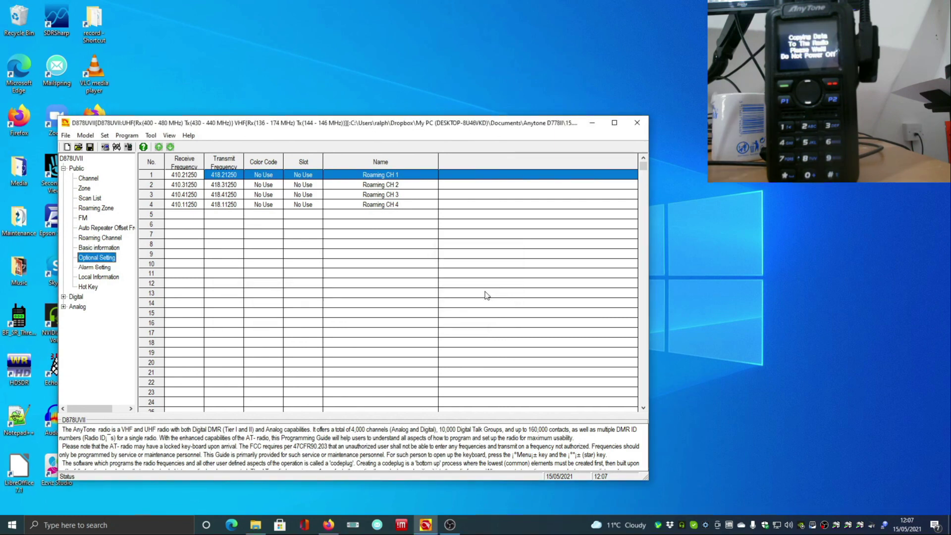